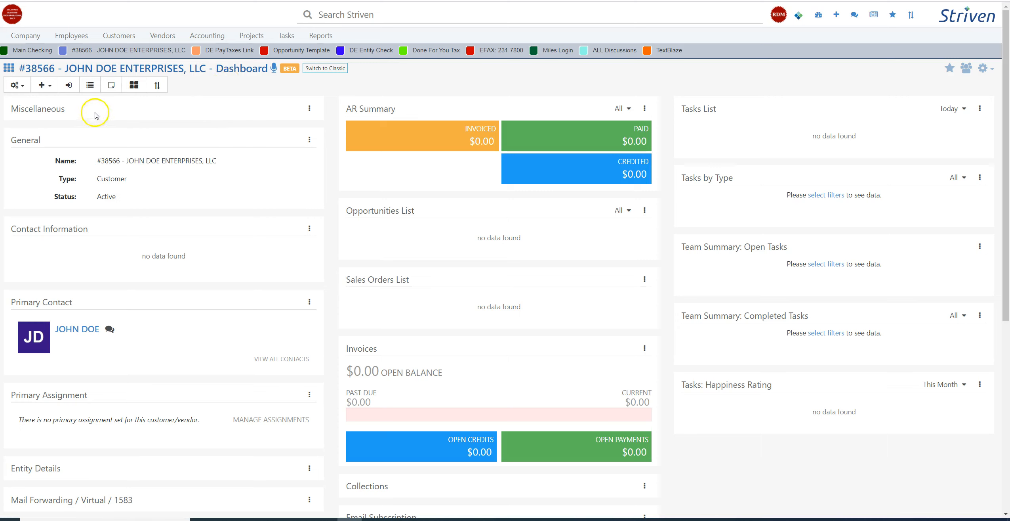
- Start a new invoice for the customer and add a Bill To location with name and address TO BE DETERMINED, city WILMINGTON
left_click(48, 86)
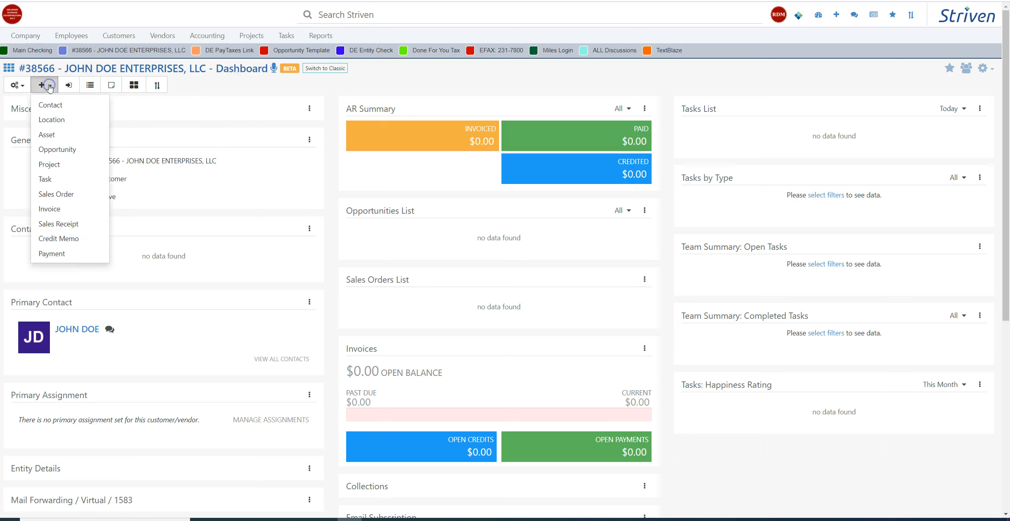
left_click(58, 209)
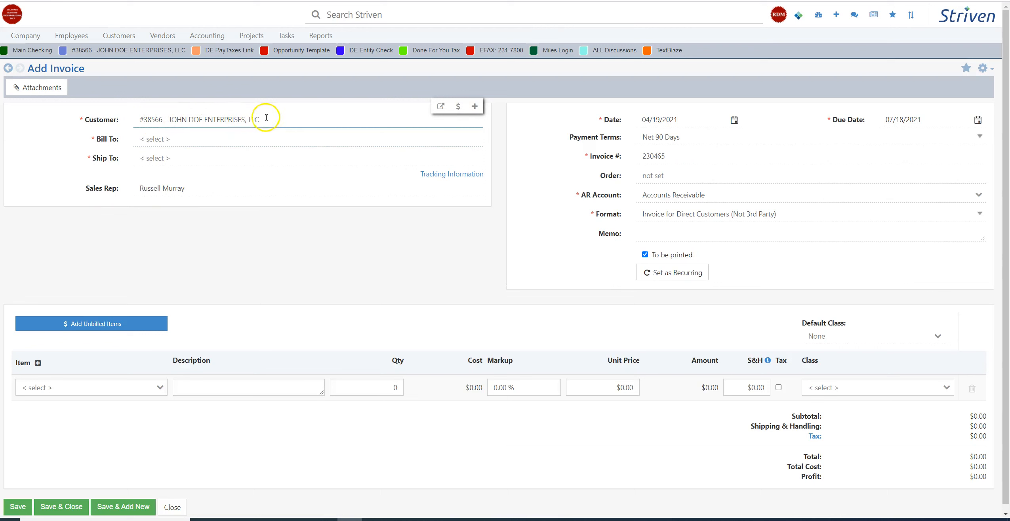
left_click(184, 139)
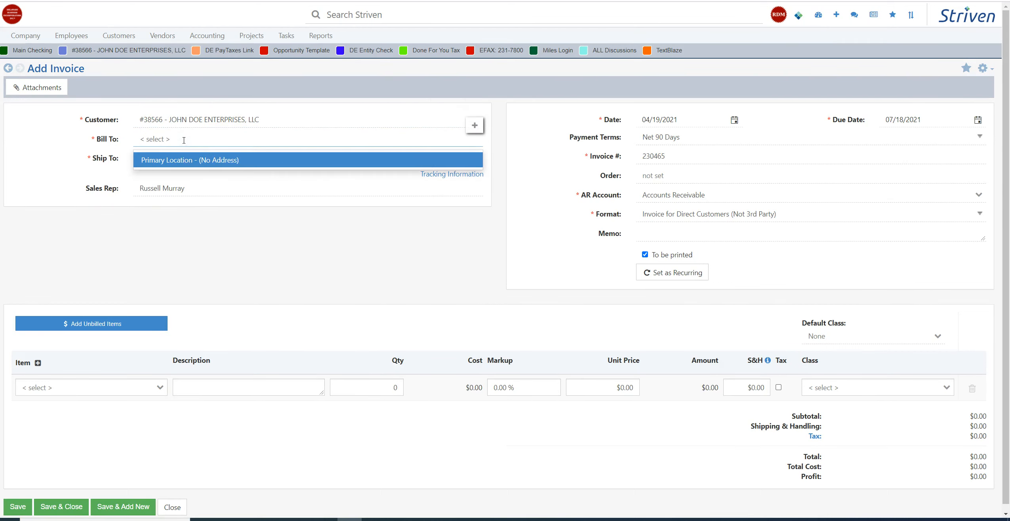
left_click(475, 126)
left_click(248, 67)
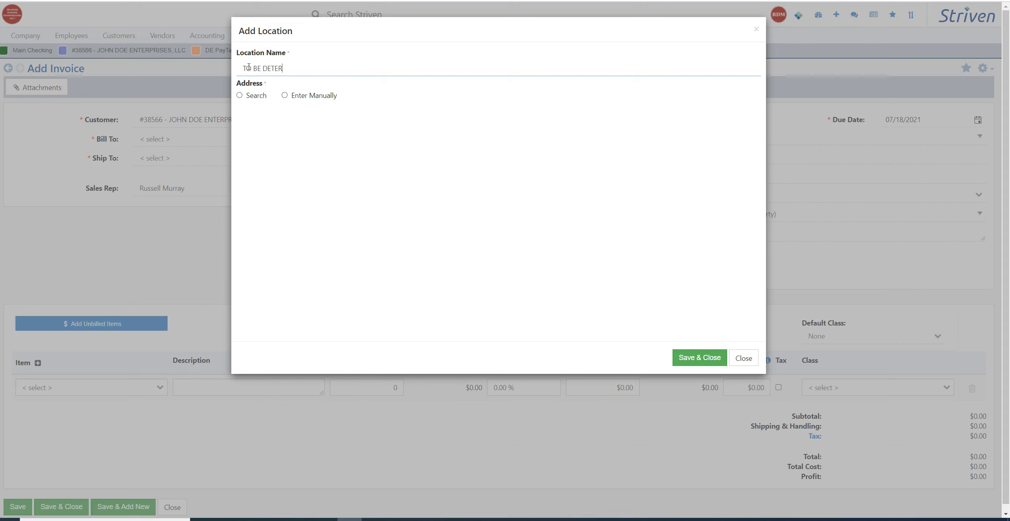
left_click(284, 95)
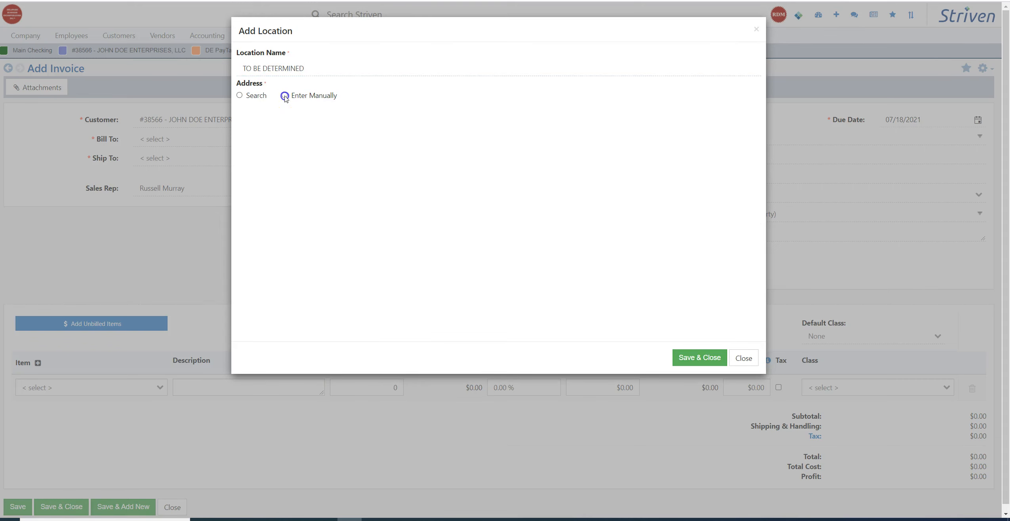
left_click(256, 120)
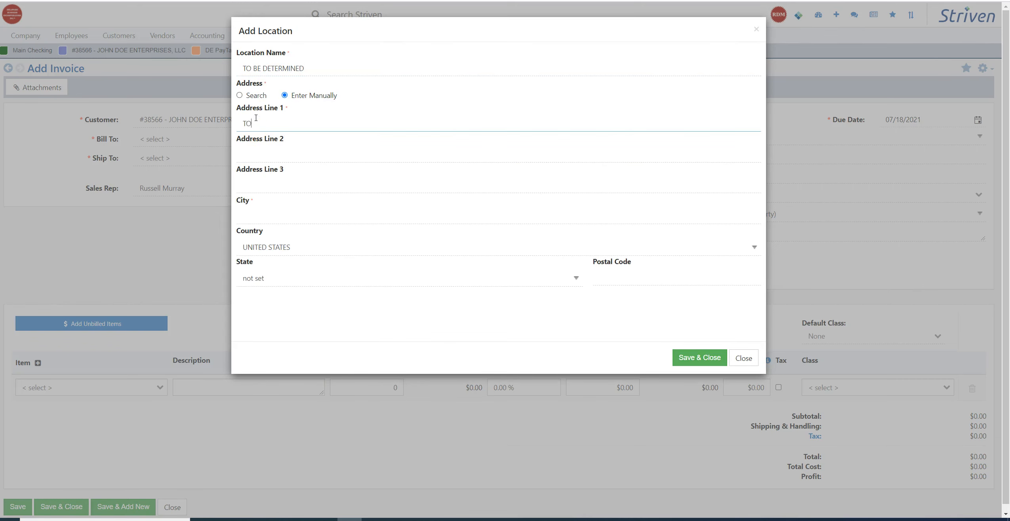
left_click(273, 223)
type("WILMINGTON")
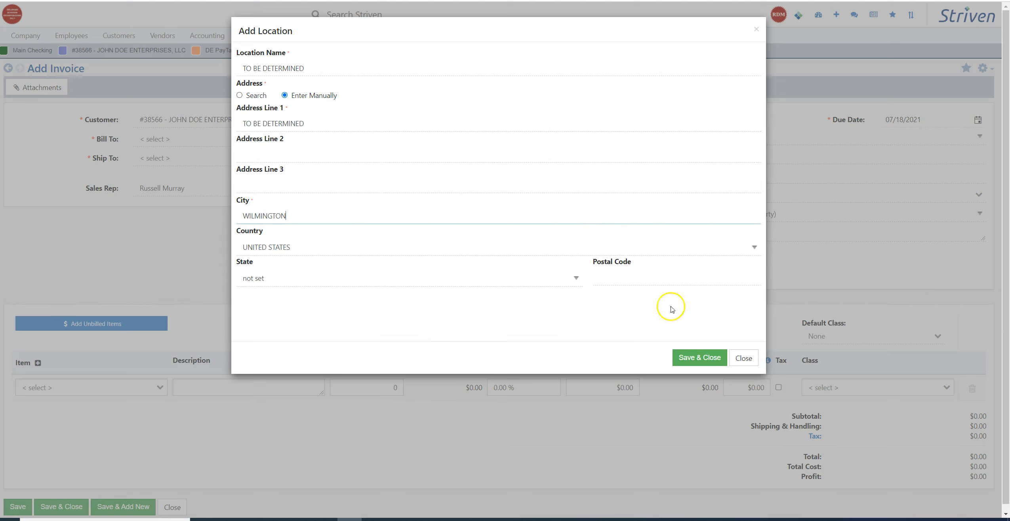
left_click(700, 357)
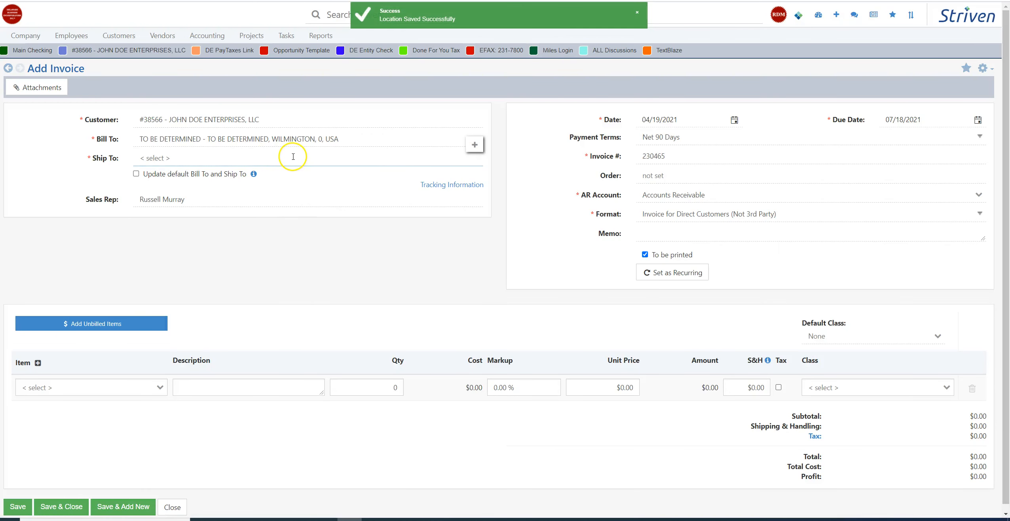
- Use the TO BE DETERMINED location as Ship To and set the payment terms to Due Upon Receipt
left_click(277, 158)
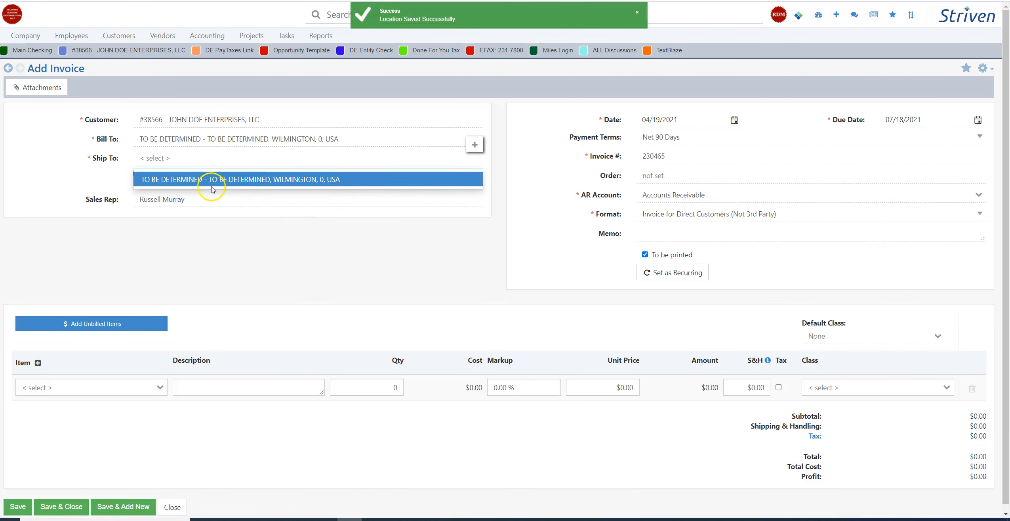
left_click(249, 181)
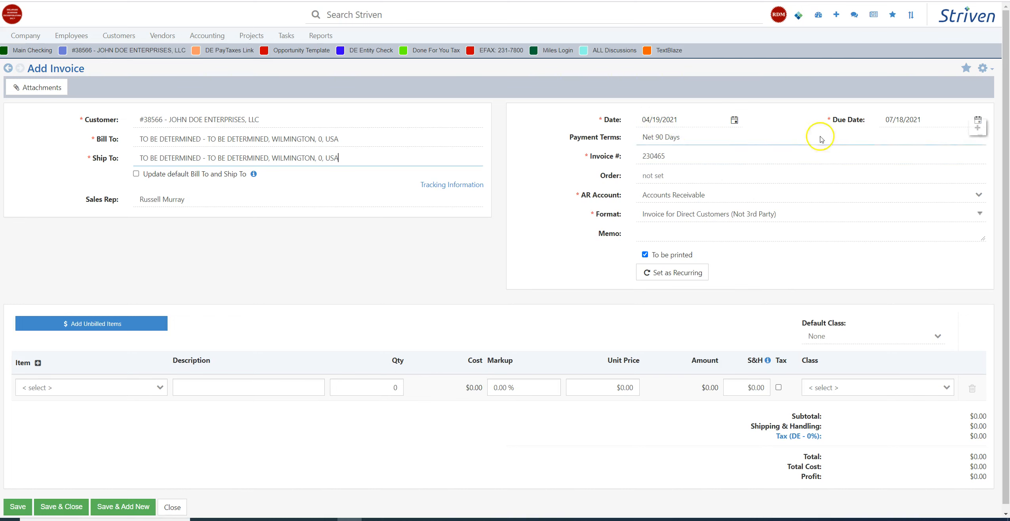
left_click(666, 136)
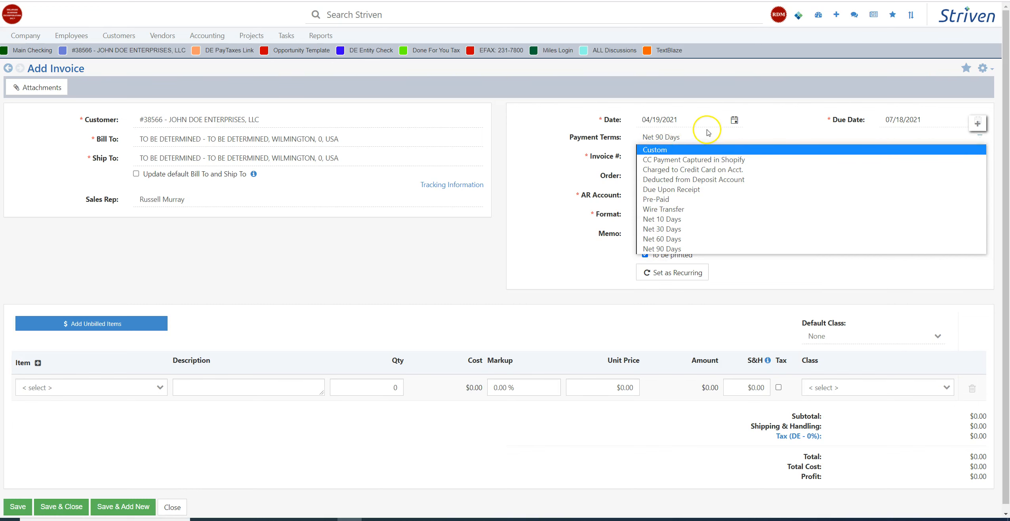
left_click(690, 189)
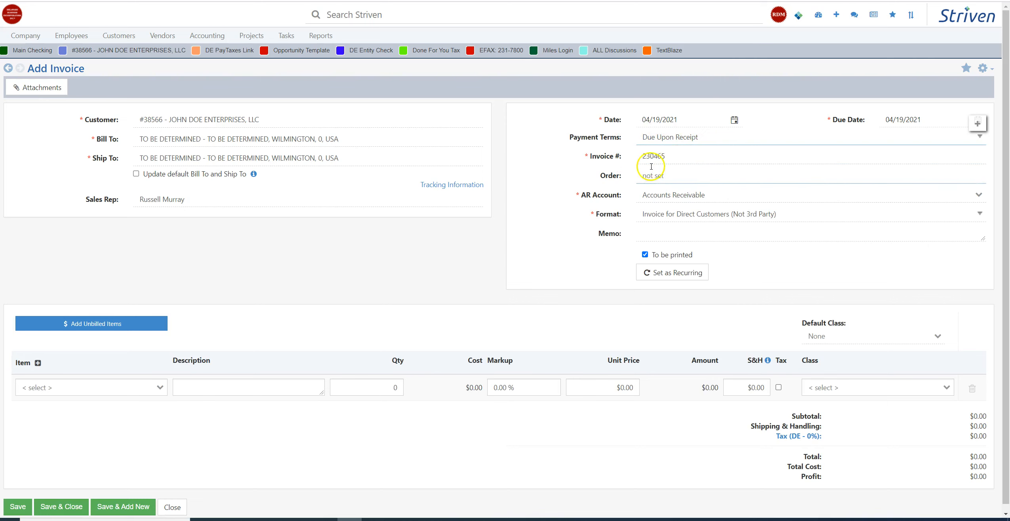
left_click(651, 173)
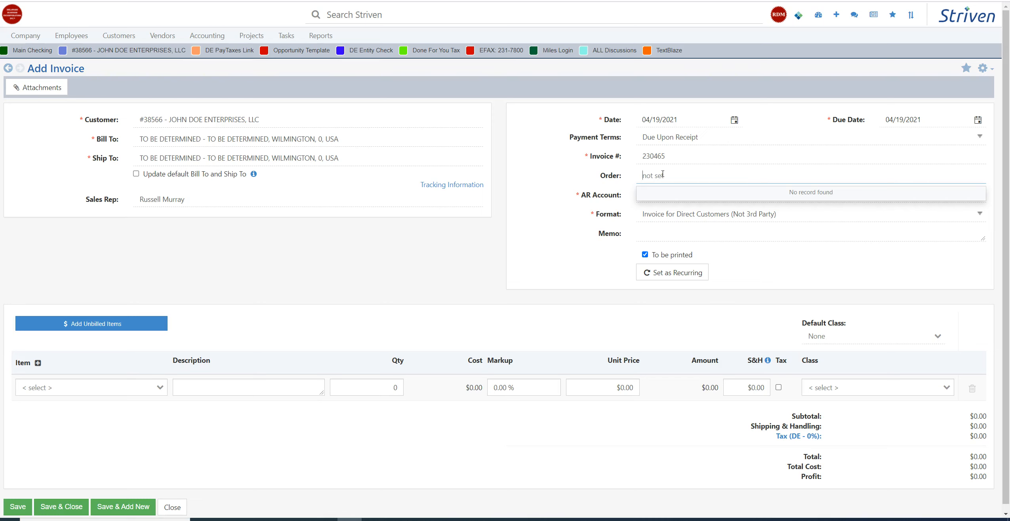
left_click(546, 176)
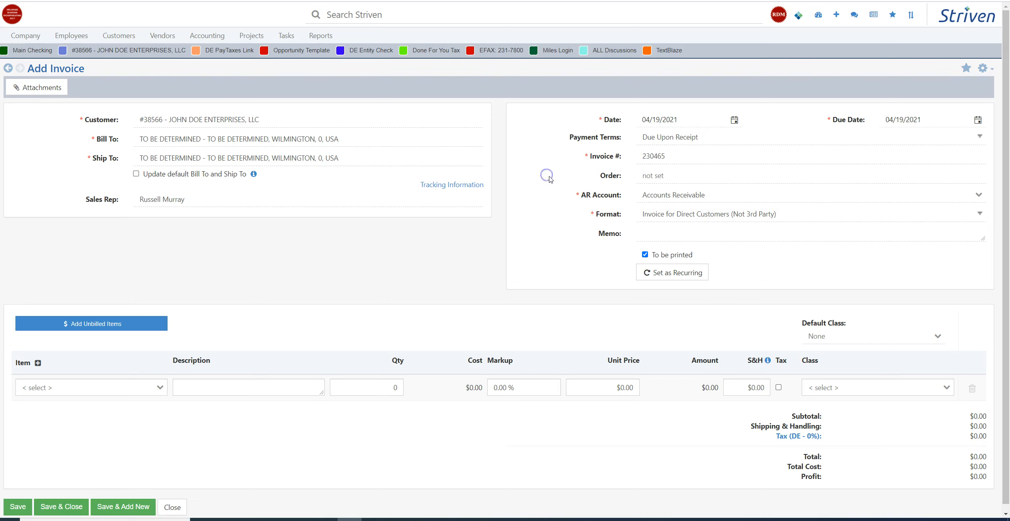
left_click(681, 215)
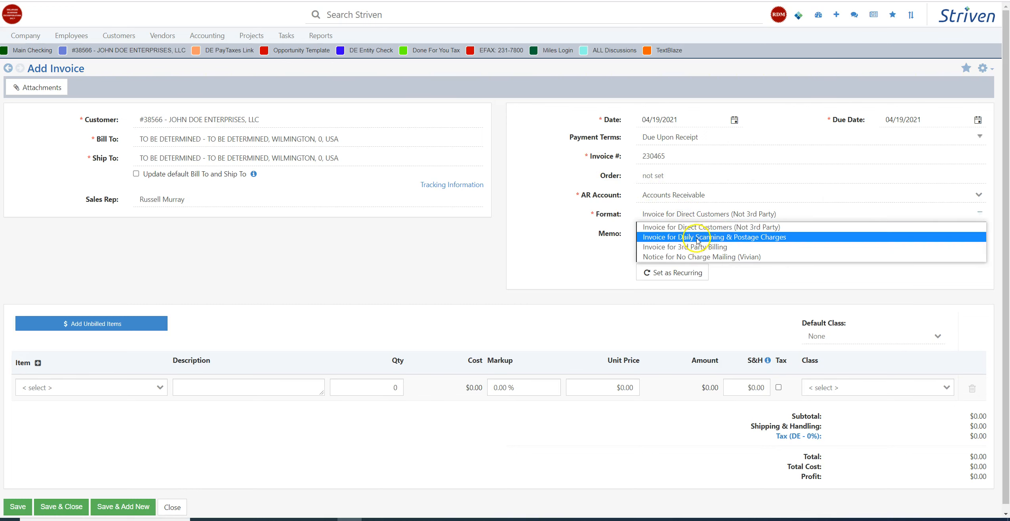
left_click(584, 267)
- Enter the invoice memo "MEMO FIELD FOR JOHN DOE ENTERPRISES, LLC"
left_click(644, 236)
left_click(666, 241)
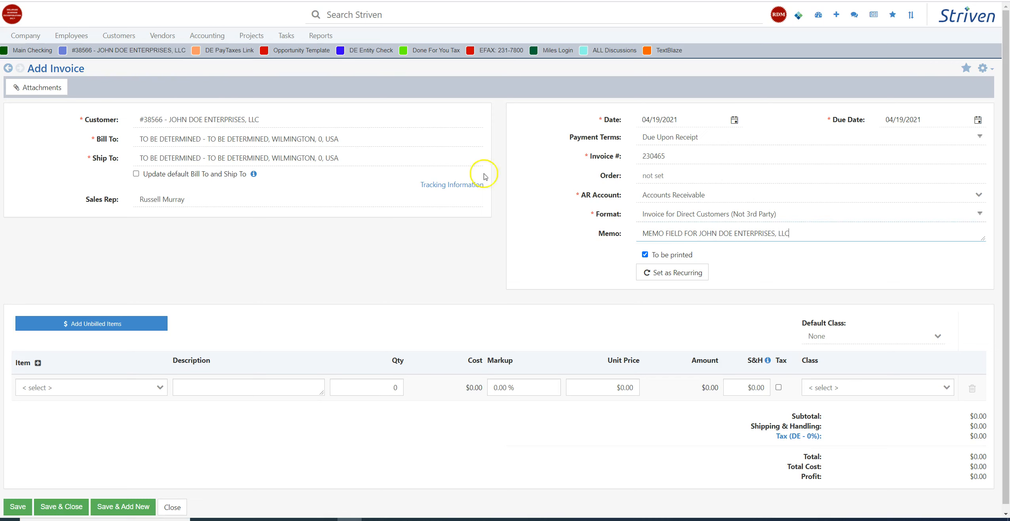
- Look through the items available for the invoice line and view the form for creating a new item
left_click(36, 387)
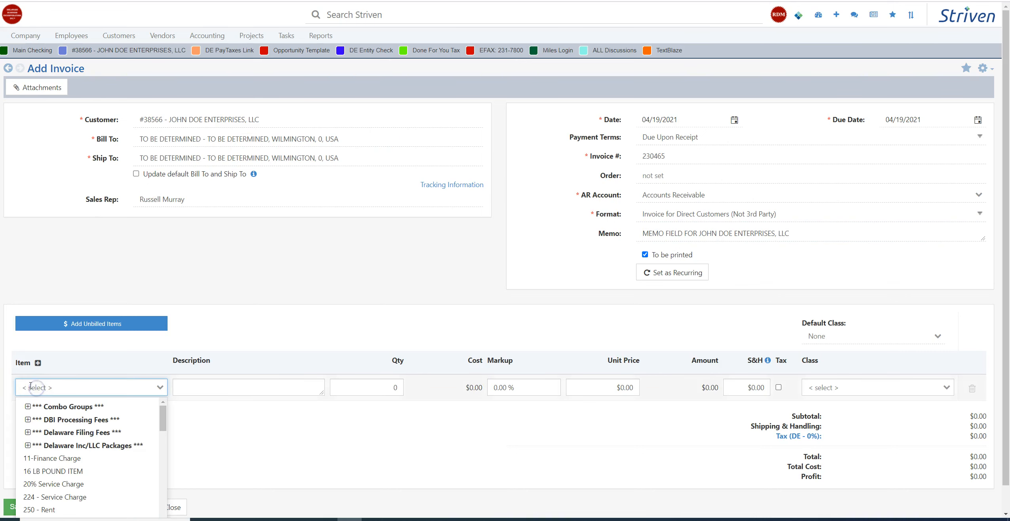
scroll(79, 435, "down", 3)
scroll(165, 438, "down", 3)
scroll(165, 441, "up", 5)
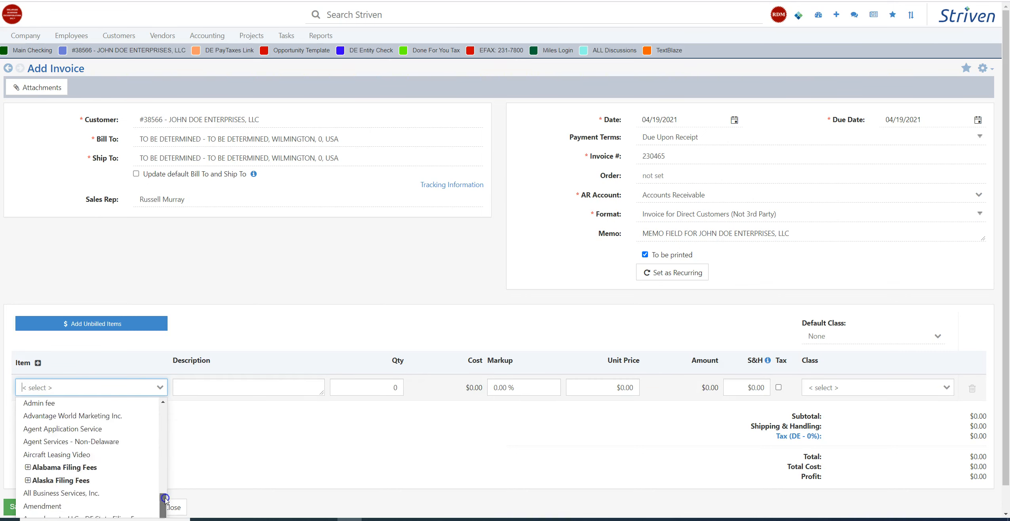
left_click(114, 367)
left_click(132, 387)
left_click_drag(162, 412, 163, 501)
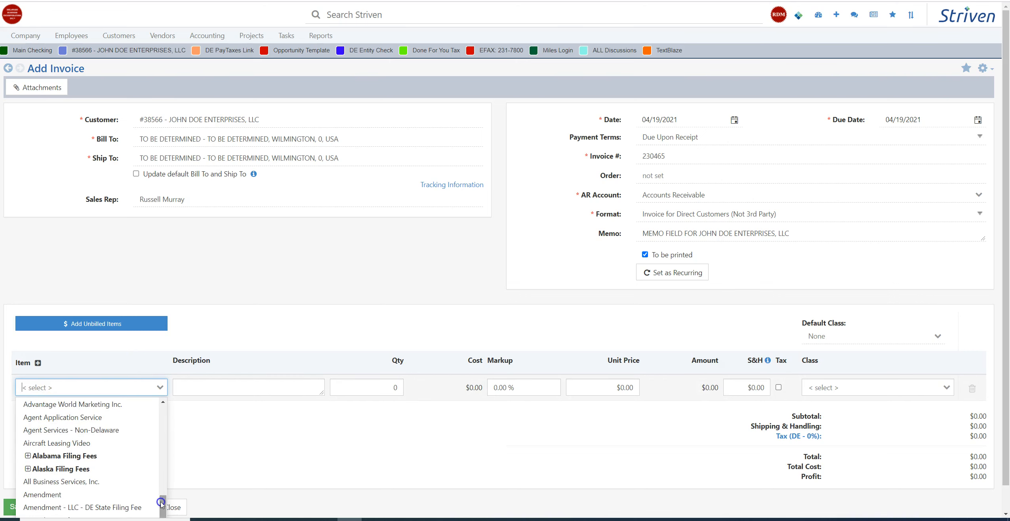
left_click(37, 363)
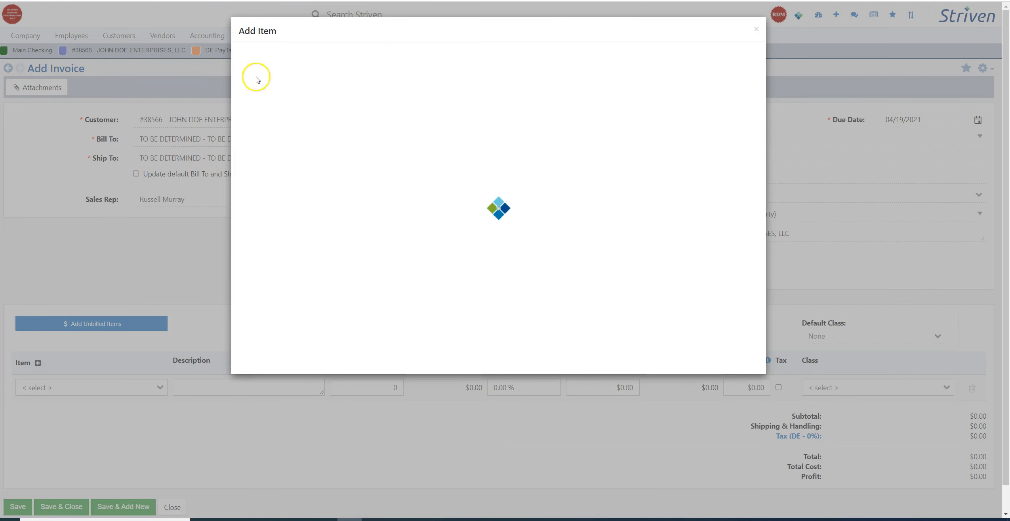
left_click(748, 357)
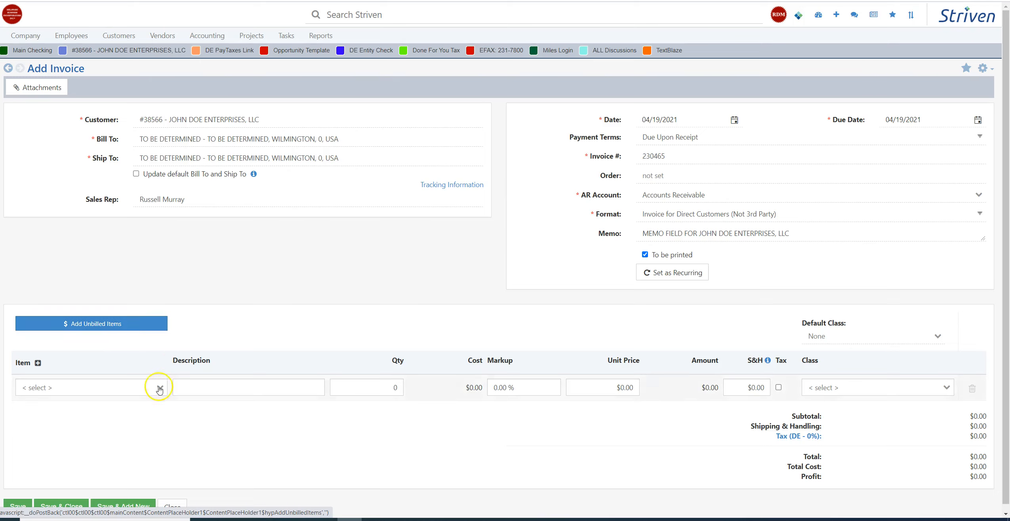
- Find Penny Item Test and add it as the first invoice line
left_click(34, 388)
type("P")
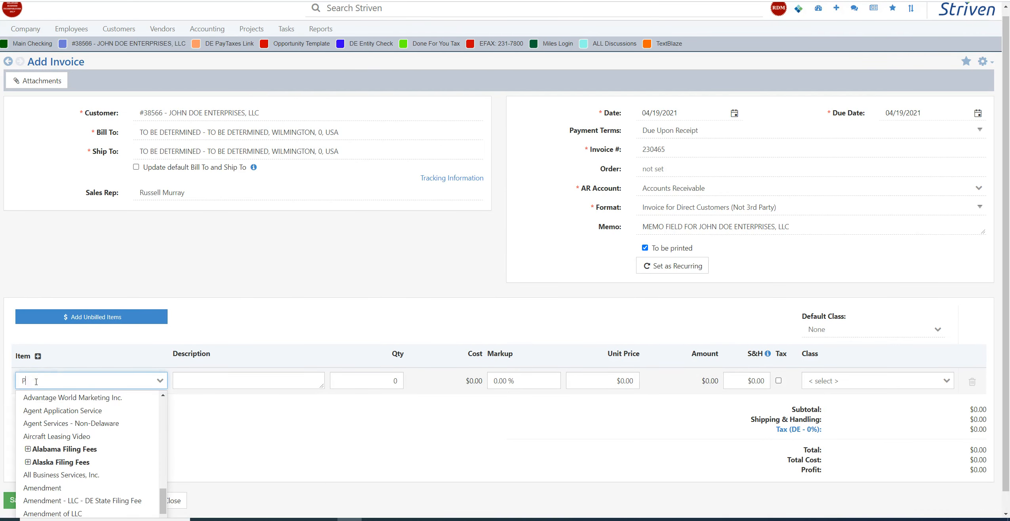
type("ENNY ITEM")
left_click(83, 412)
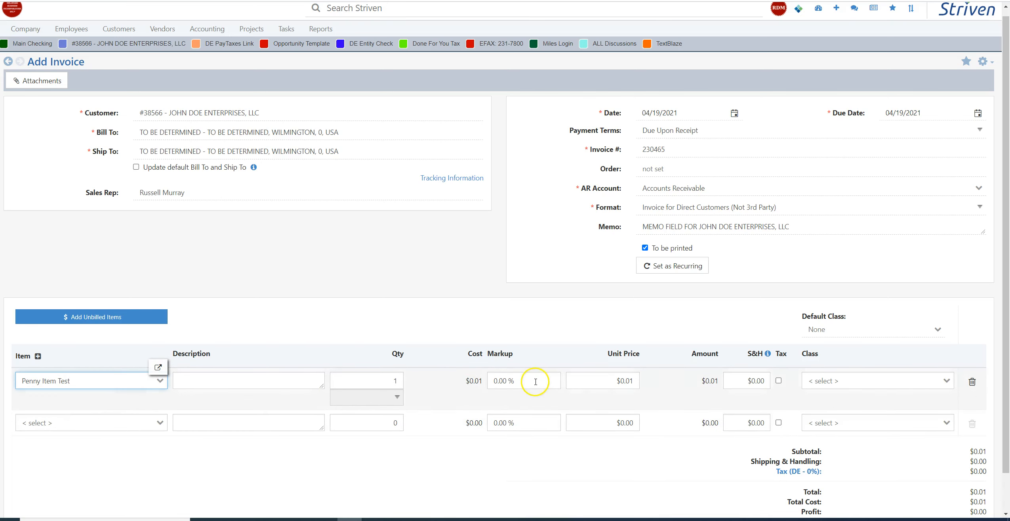
- Open the invoice's recurrence settings, check the lead time explanation, and enable automatic generation
left_click_drag(1006, 304, 1007, 365)
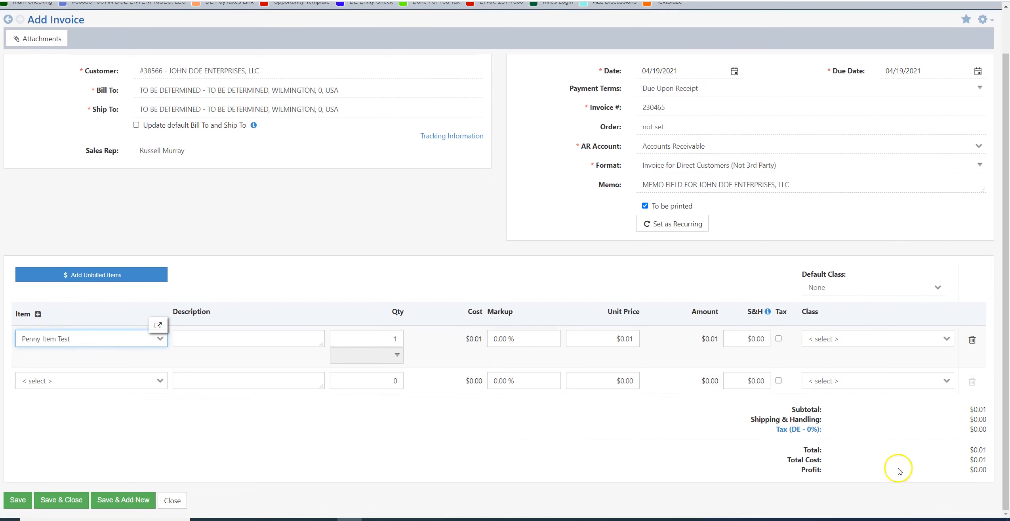
scroll(478, 313, "up", 2)
scroll(515, 286, "up", 3)
scroll(536, 261, "down", 3)
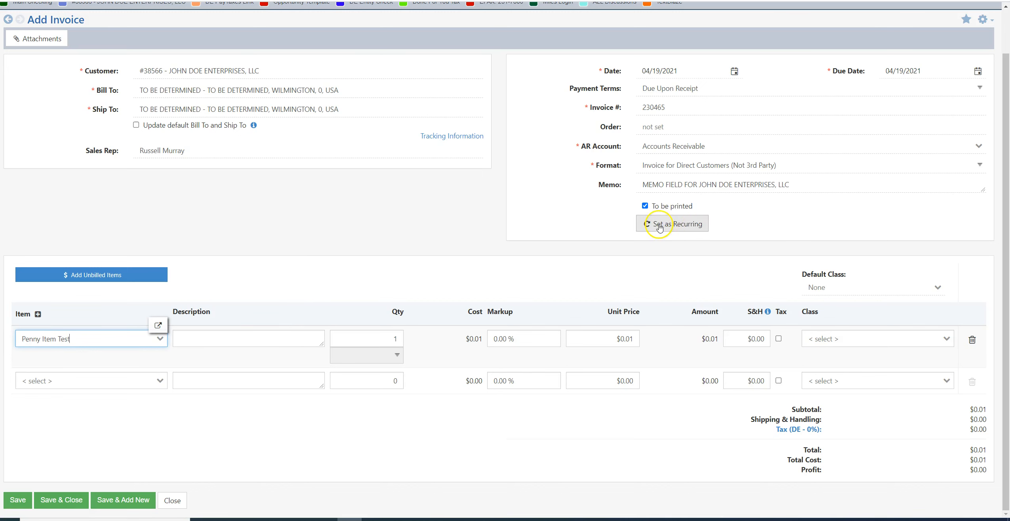
left_click(686, 229)
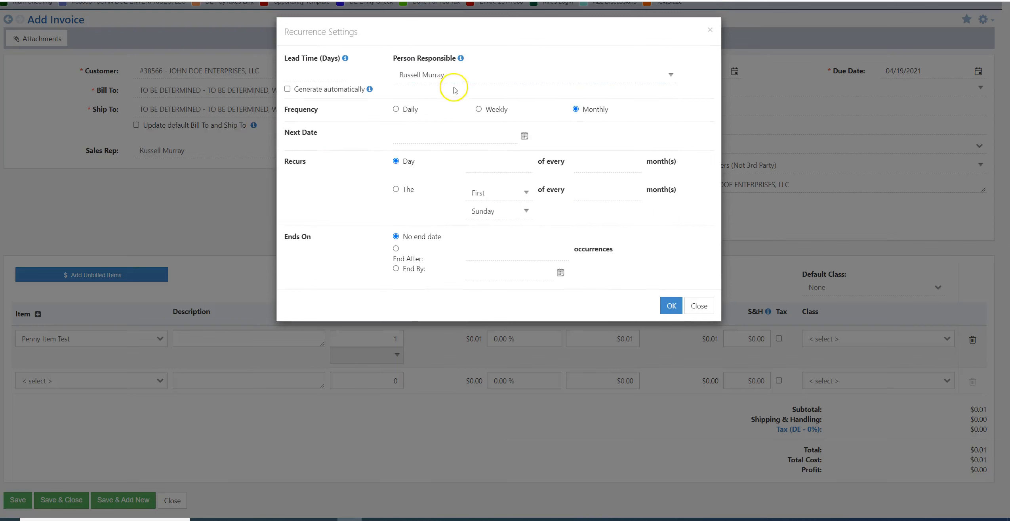
left_click(452, 74)
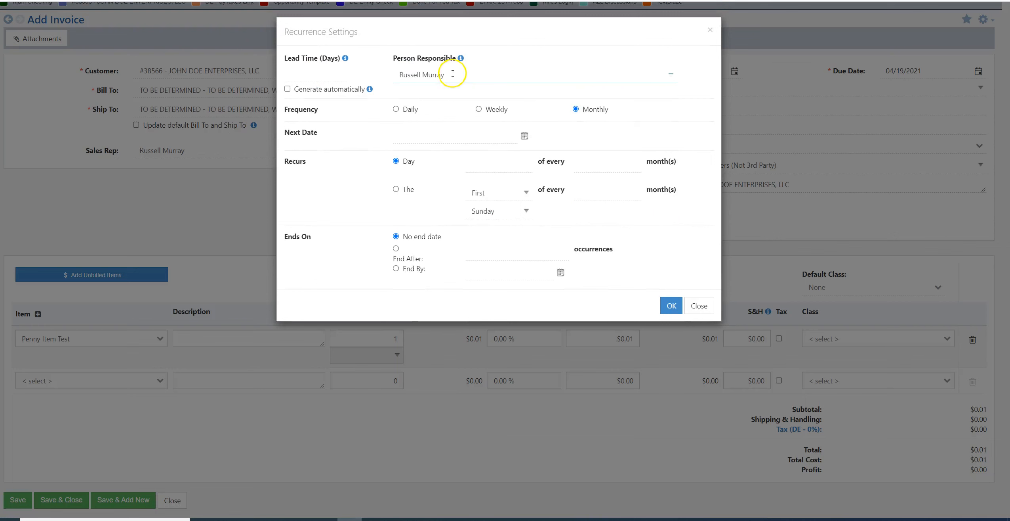
left_click(301, 75)
type("0")
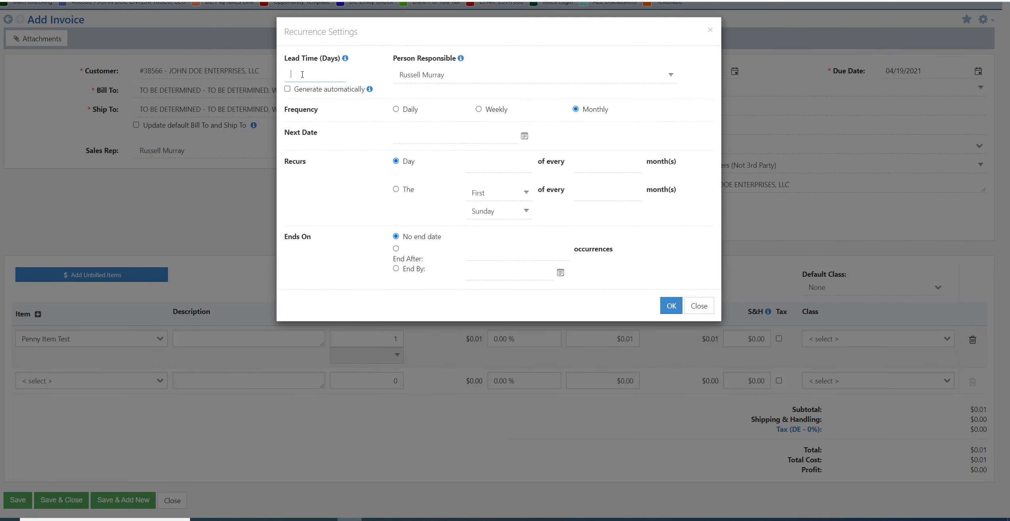
left_click(345, 58)
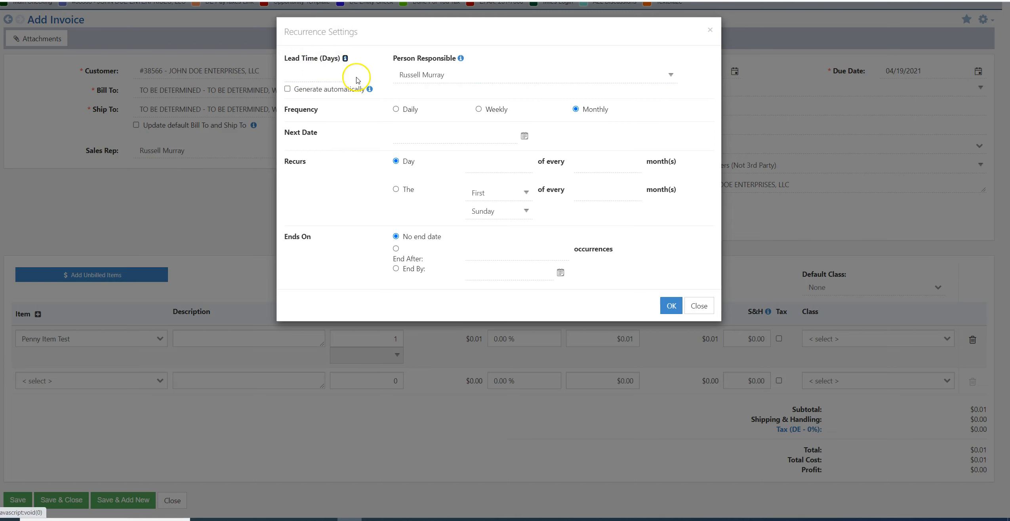
mouse_move(346, 59)
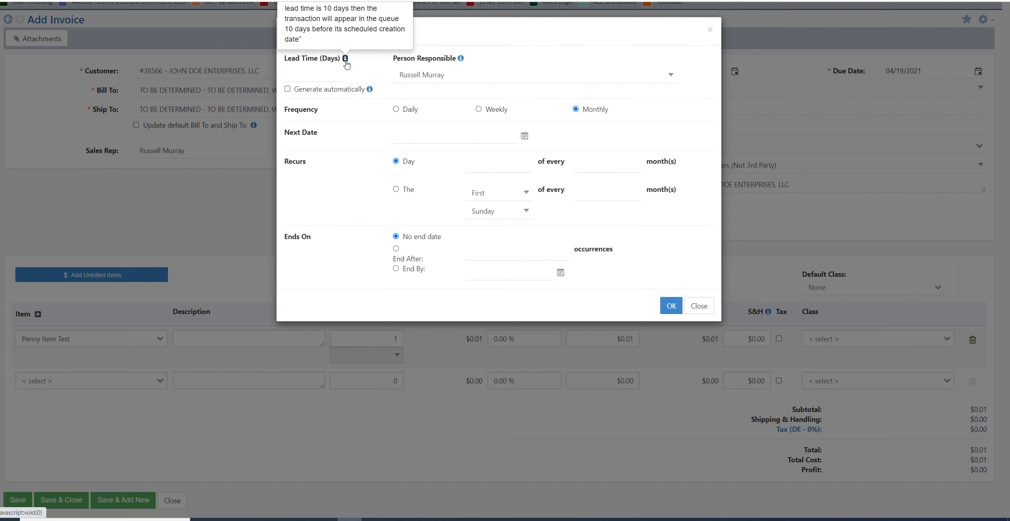
left_click(325, 75)
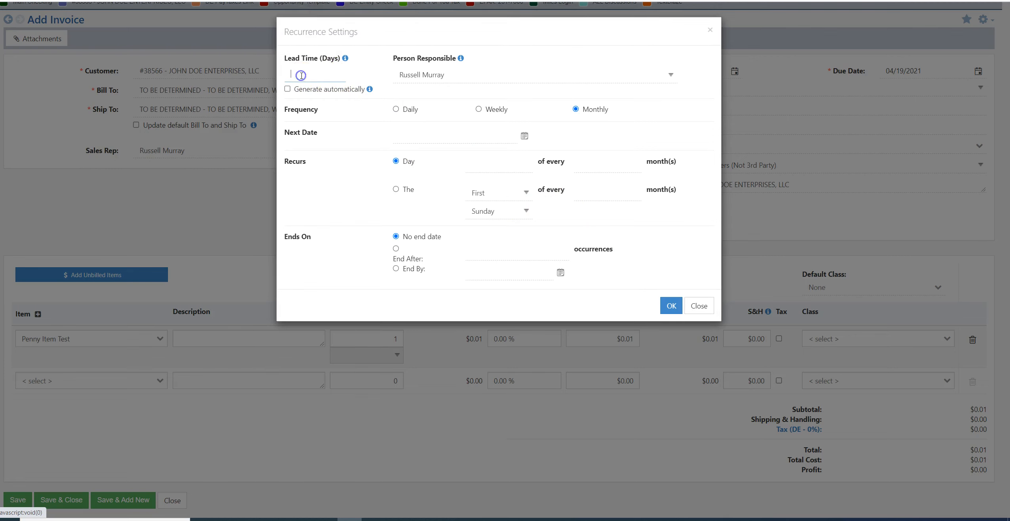
left_click(288, 89)
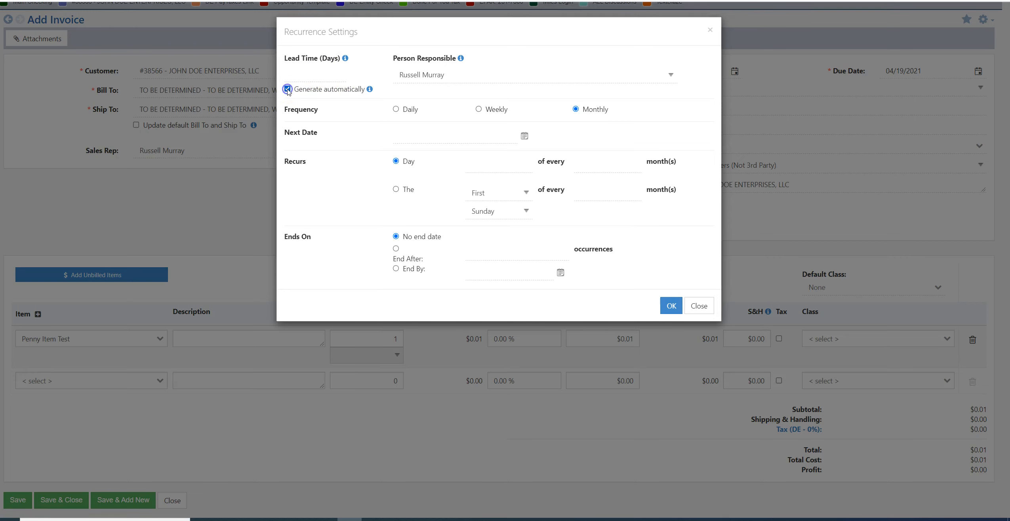
mouse_move(371, 90)
- Set the next recurrence date to 04/19/2022, recurring on day 19 of every 12 months
left_click(406, 135)
left_click(489, 159)
key("Tab")
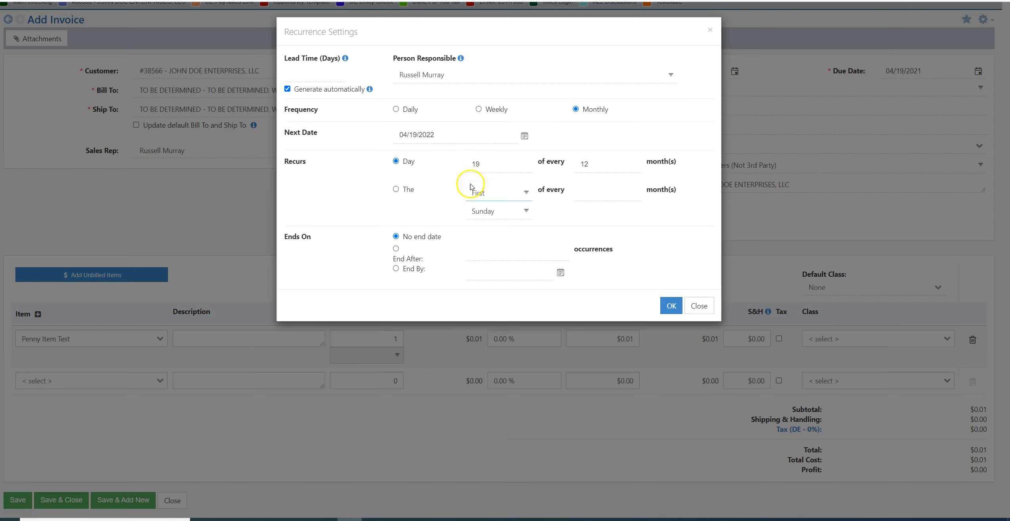
- Change the recurrence interval to every 6 months
left_click(594, 166)
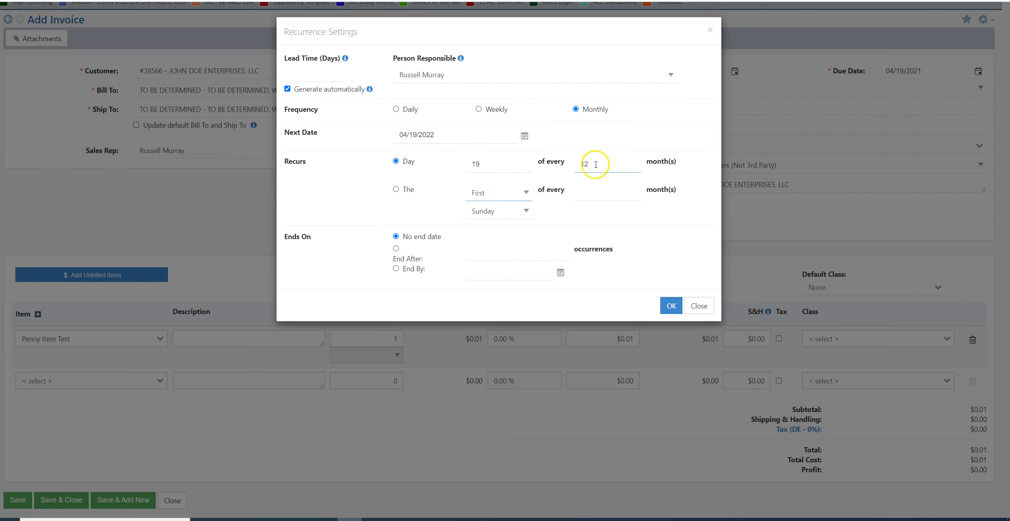
double_click(596, 164)
type("6")
left_click(602, 180)
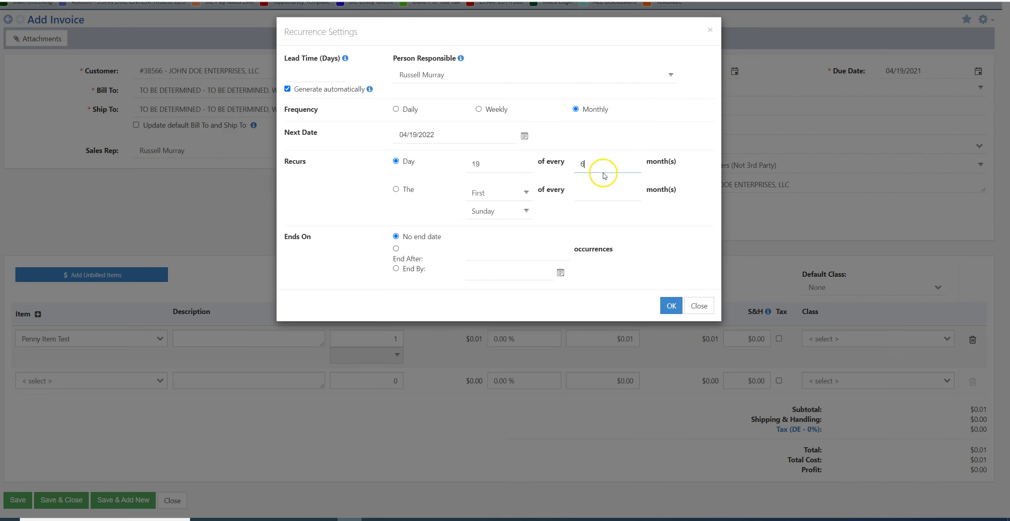
left_click(513, 193)
left_click(512, 193)
left_click(495, 211)
left_click(494, 212)
- Try ending the recurrence by 12/31/2025 and clear the end date
left_click(398, 248)
left_click(478, 253)
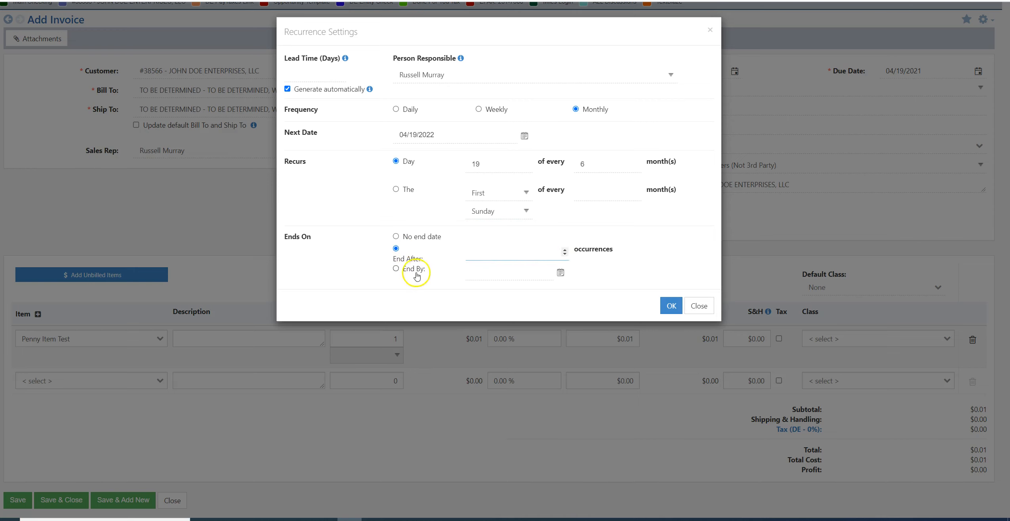
left_click(396, 269)
left_click(489, 271)
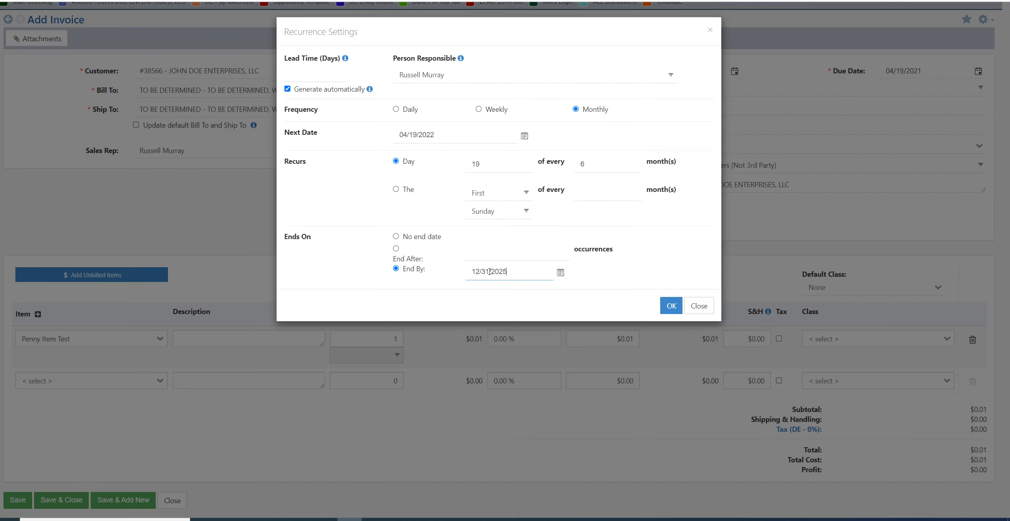
key("BackSpace")
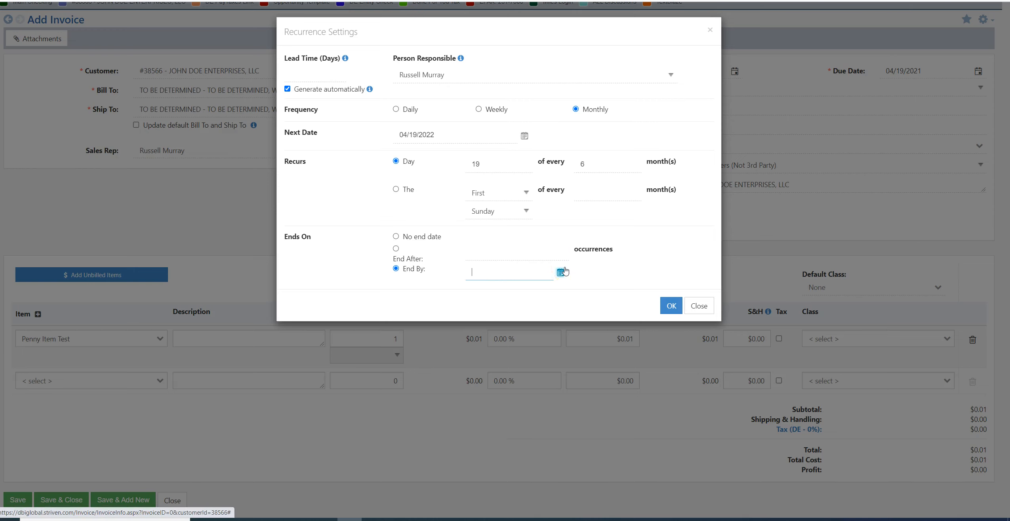
- End the recurrence after 1 occurrence with a lead time of 0 days and apply the recurrence settings
left_click(397, 249)
left_click(510, 256)
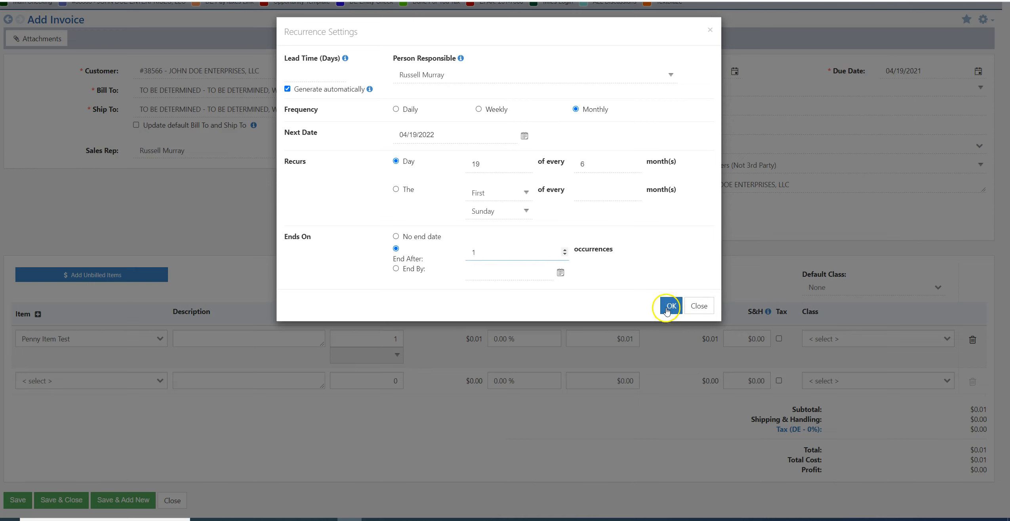
left_click(311, 72)
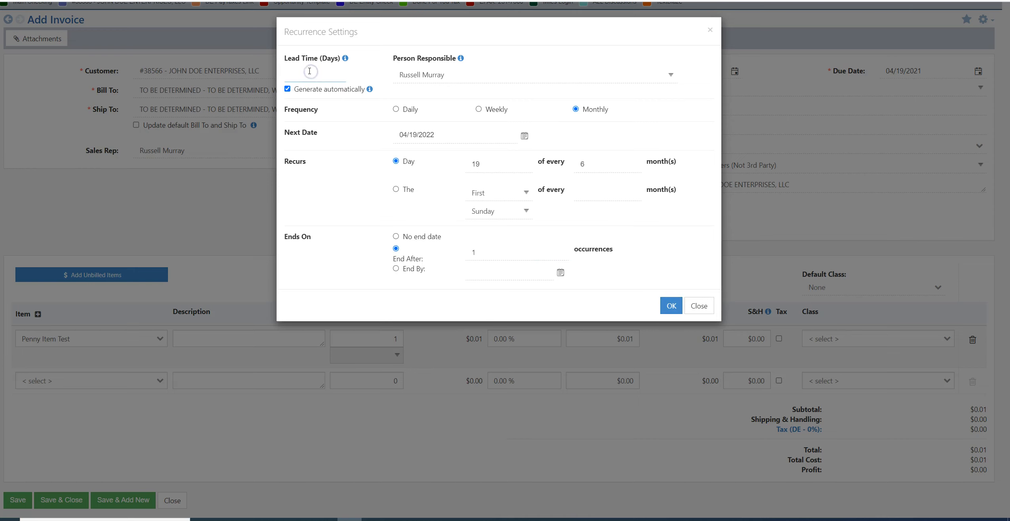
left_click(671, 305)
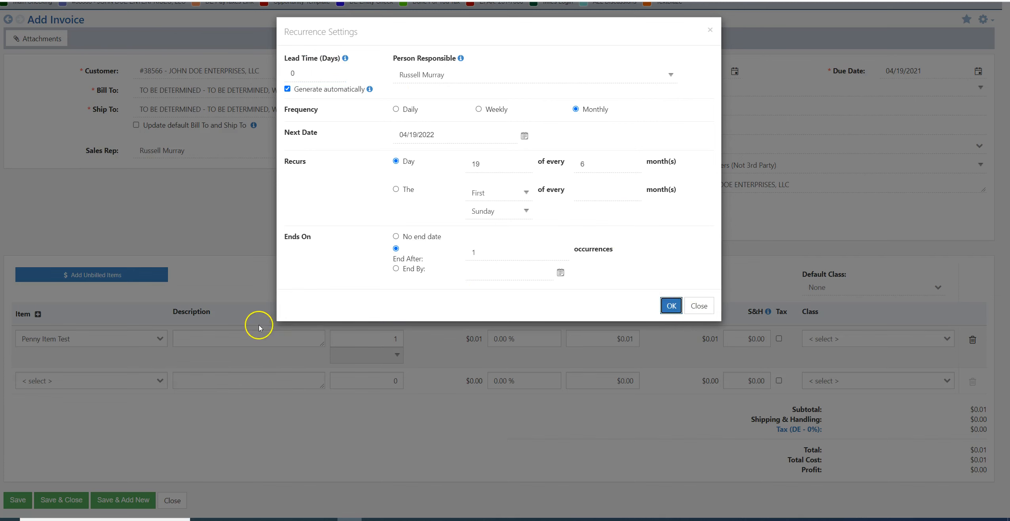
- Review the completed invoice with its recurrence summary and save it
scroll(274, 330, "down", 1)
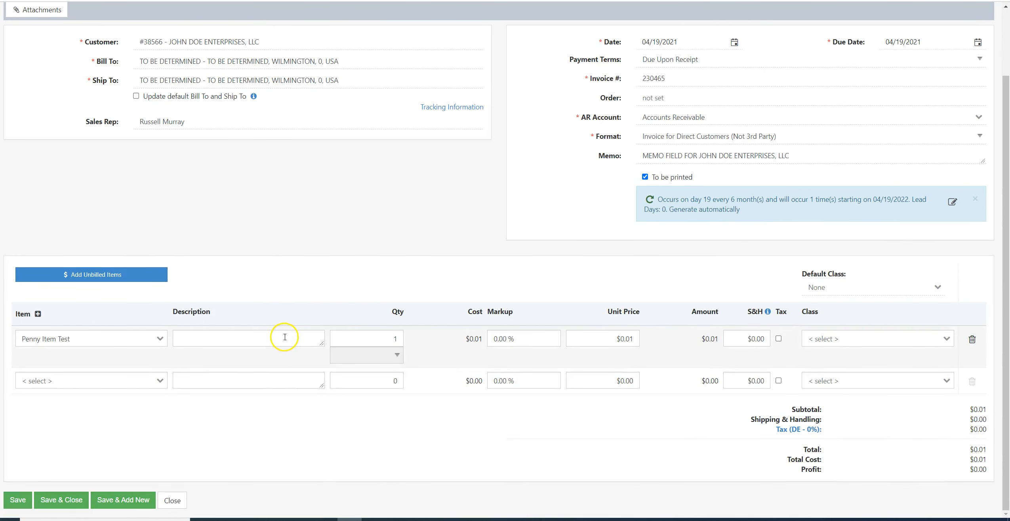
scroll(287, 337, "up", 3)
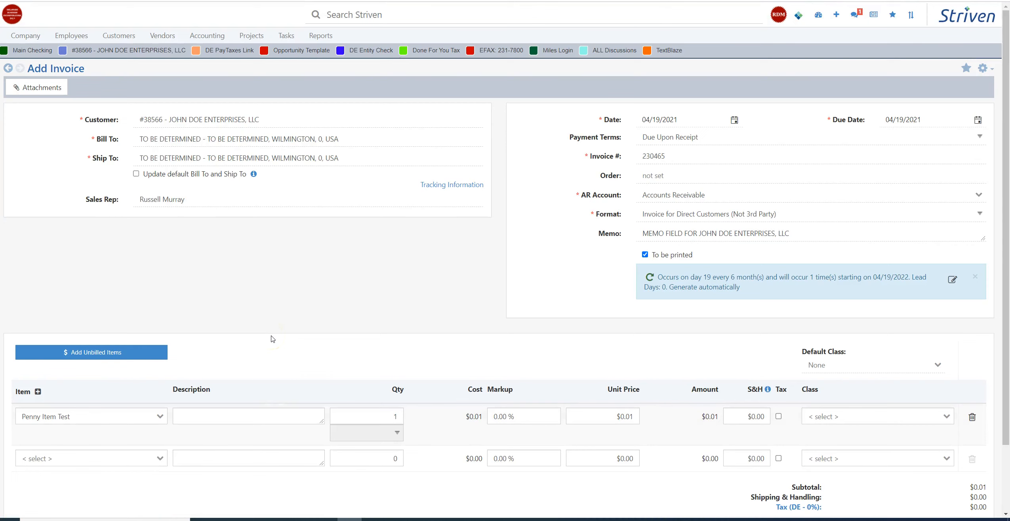
scroll(272, 324, "down", 3)
scroll(394, 101, "up", 3)
scroll(241, 354, "down", 3)
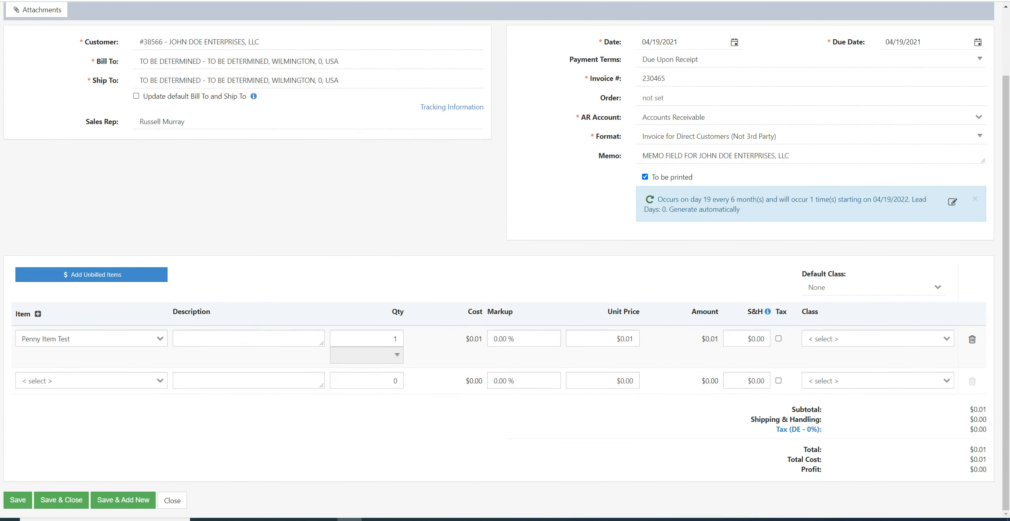
left_click(17, 499)
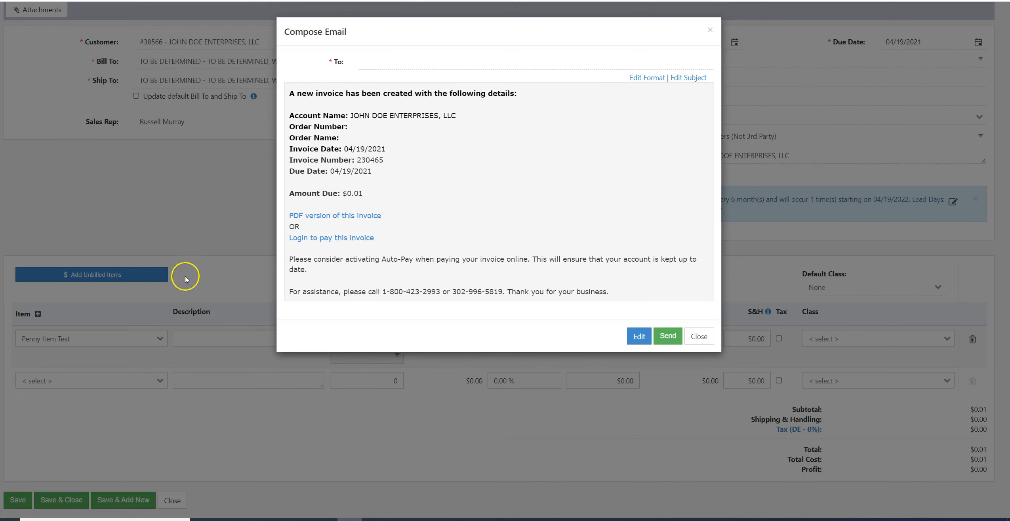
- Address the new invoice email to the sales rep and send it
left_click(371, 68)
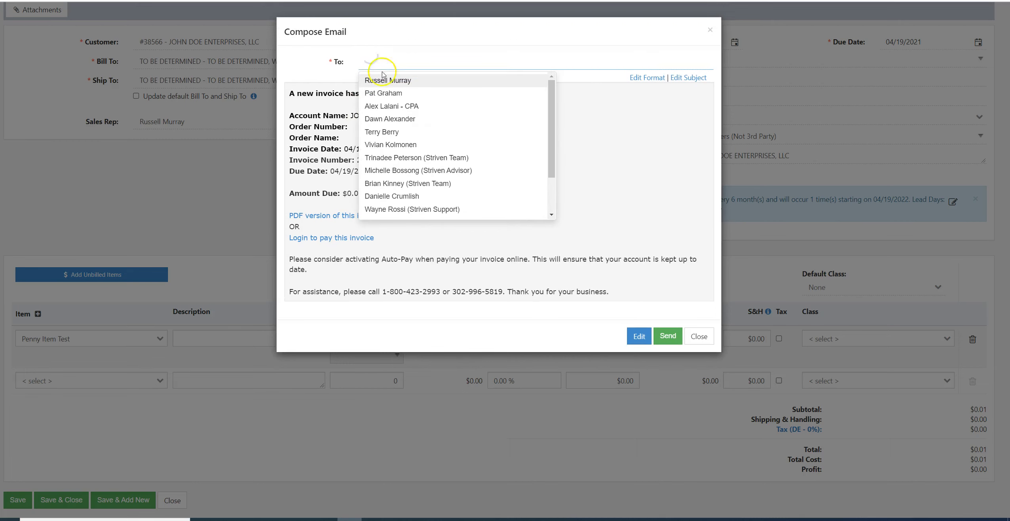
left_click(401, 80)
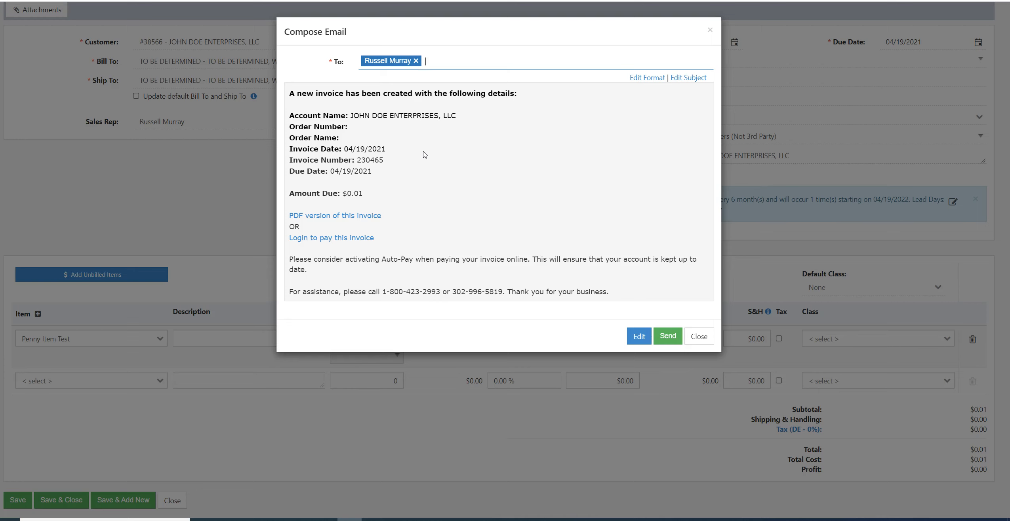
left_click(339, 115)
left_click(670, 336)
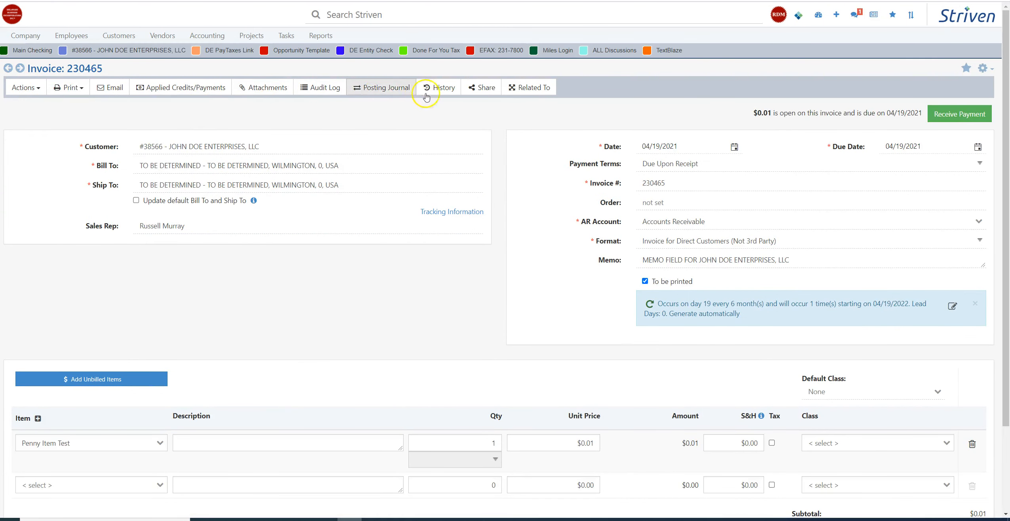
- Generate printable invoice PDFs in the Invoice for Direct Customers (Not 3rd Party) and Invoice for 3rd Party Billing formats
left_click(25, 88)
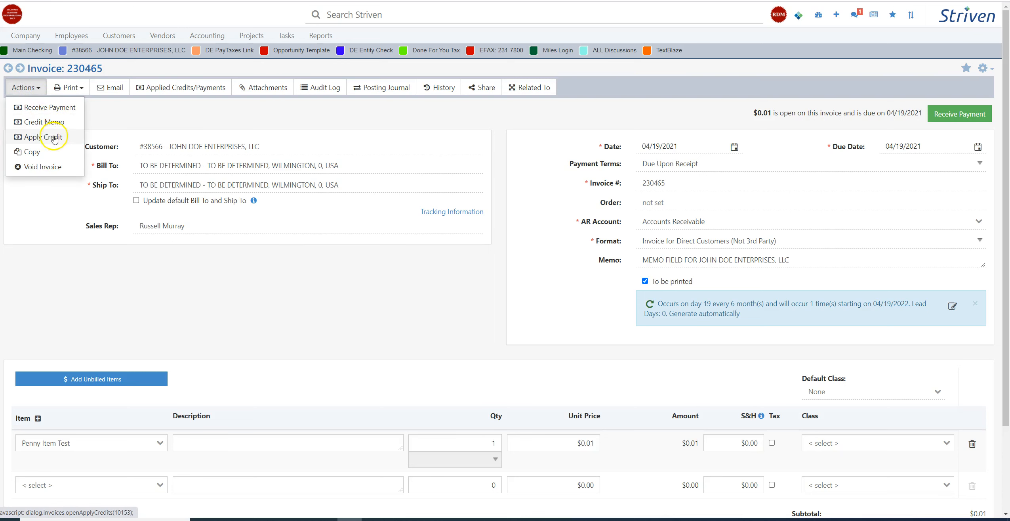
left_click(68, 88)
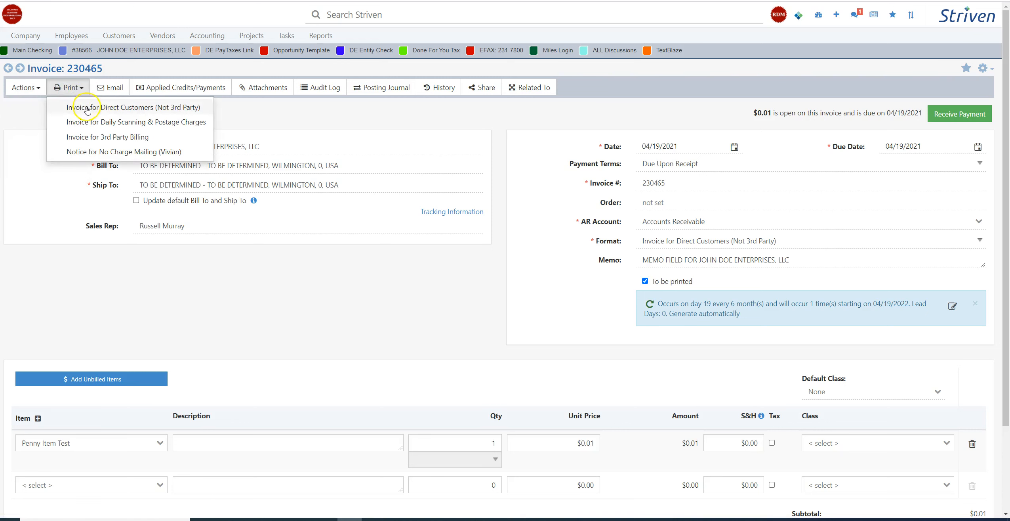
left_click(73, 109)
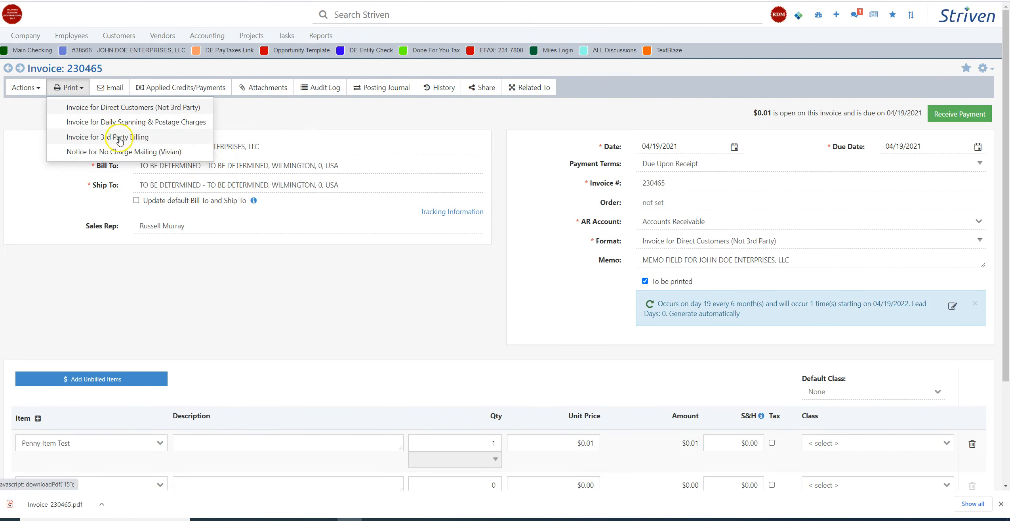
left_click(112, 138)
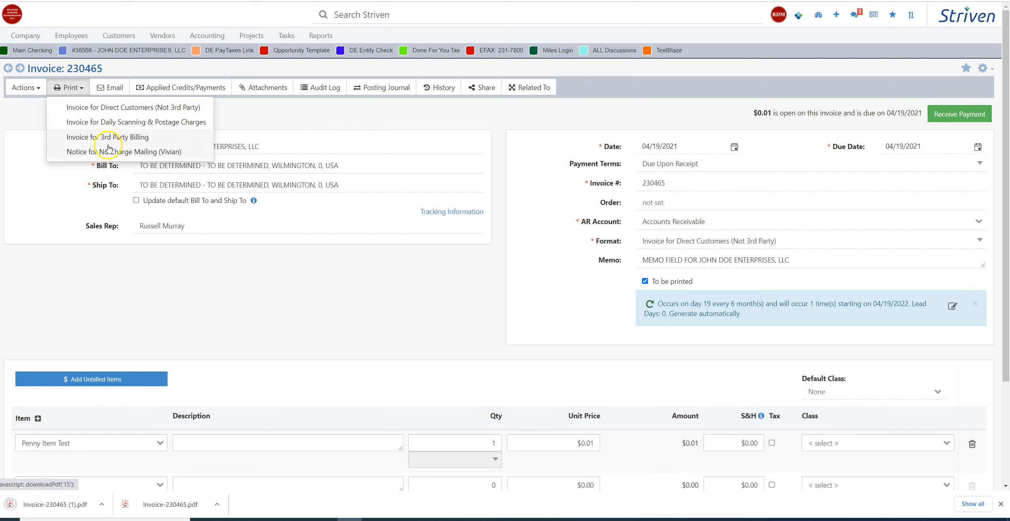
- Open the first downloaded invoice PDF, examine its billing details, line item, totals and footer, and return to the invoice in Striven
left_click(157, 506)
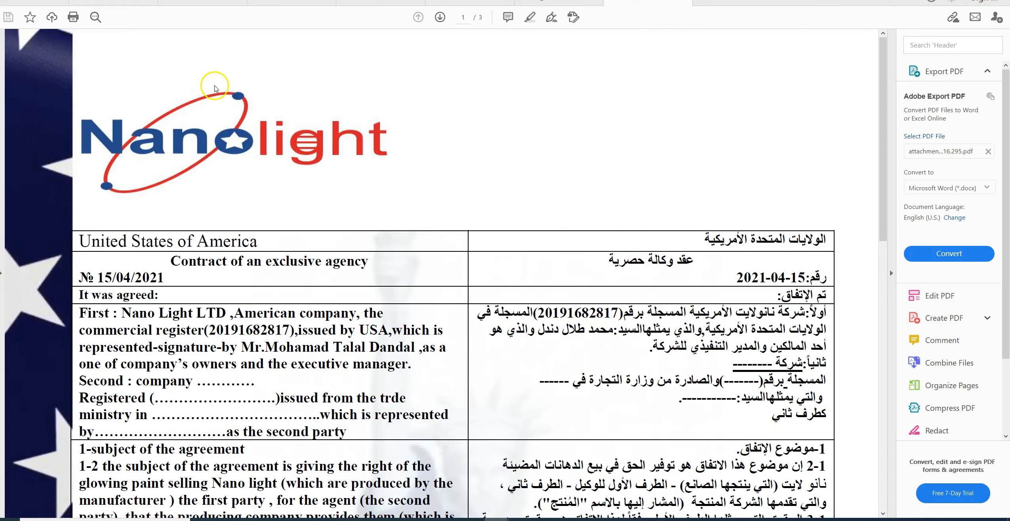
scroll(221, 93, "down", 5)
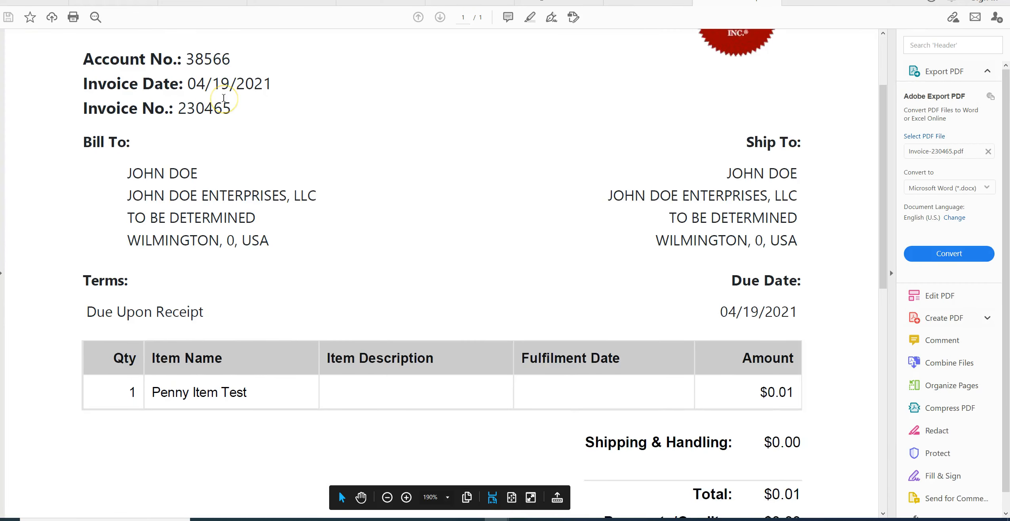
scroll(253, 90, "up", 6)
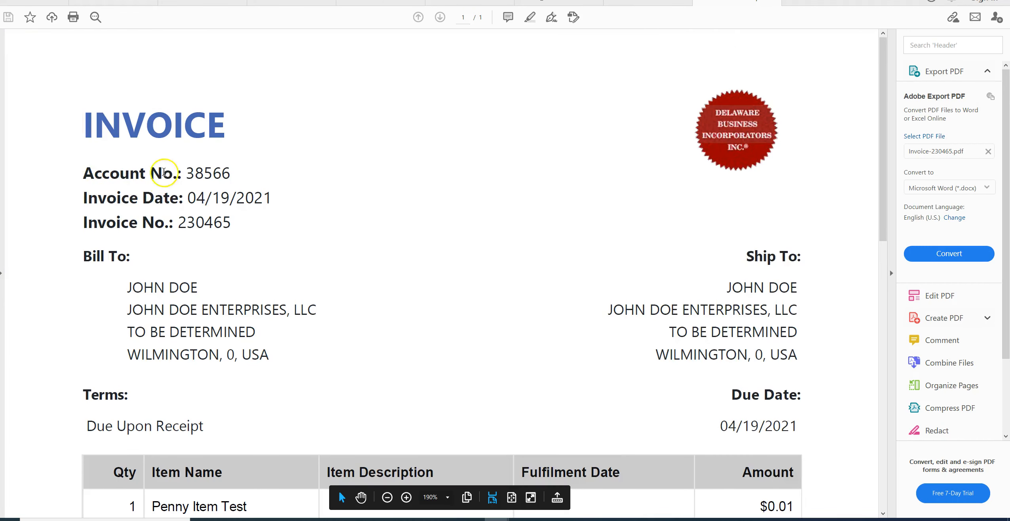
scroll(456, 173, "down", 2)
scroll(456, 173, "down", 7)
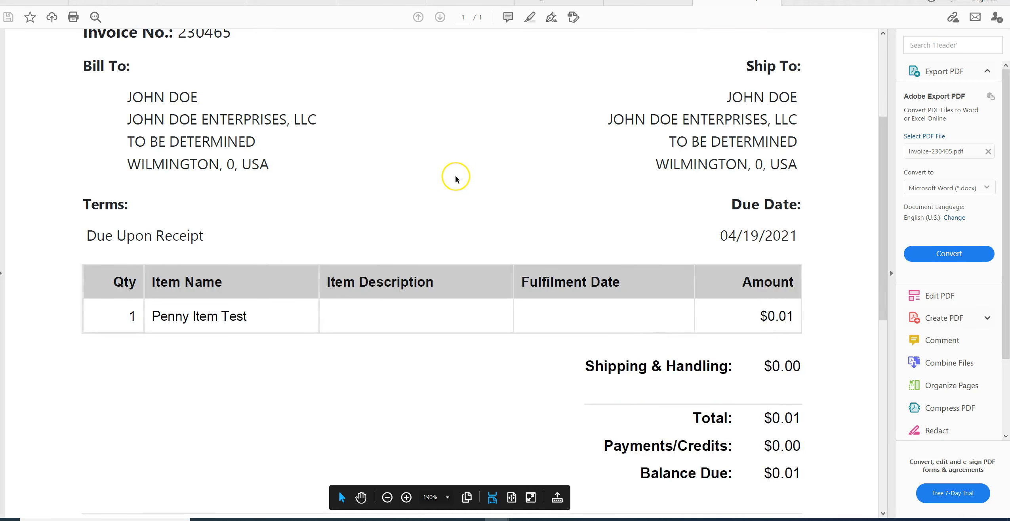
scroll(458, 186, "down", 5)
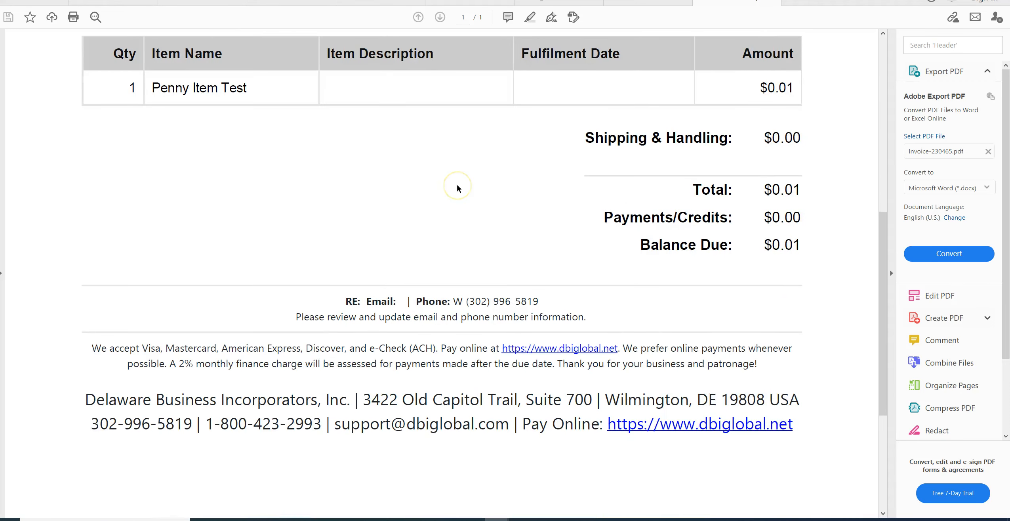
scroll(412, 301, "down", 3)
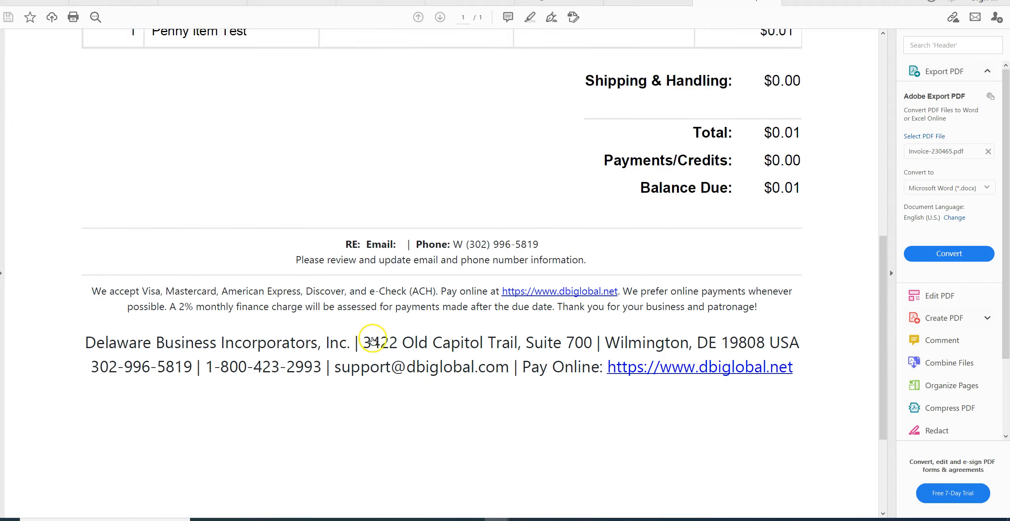
left_click_drag(884, 351, 864, 123)
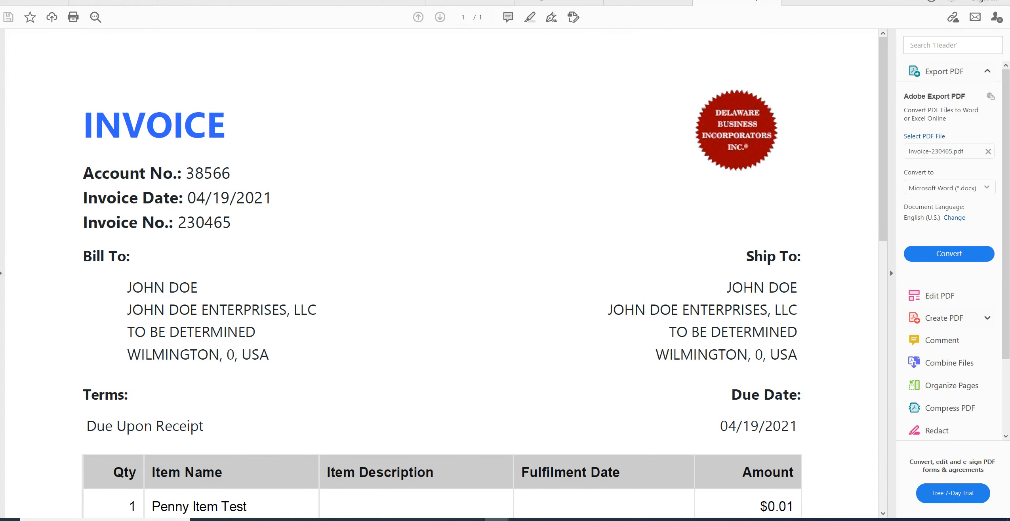
left_click(647, 3)
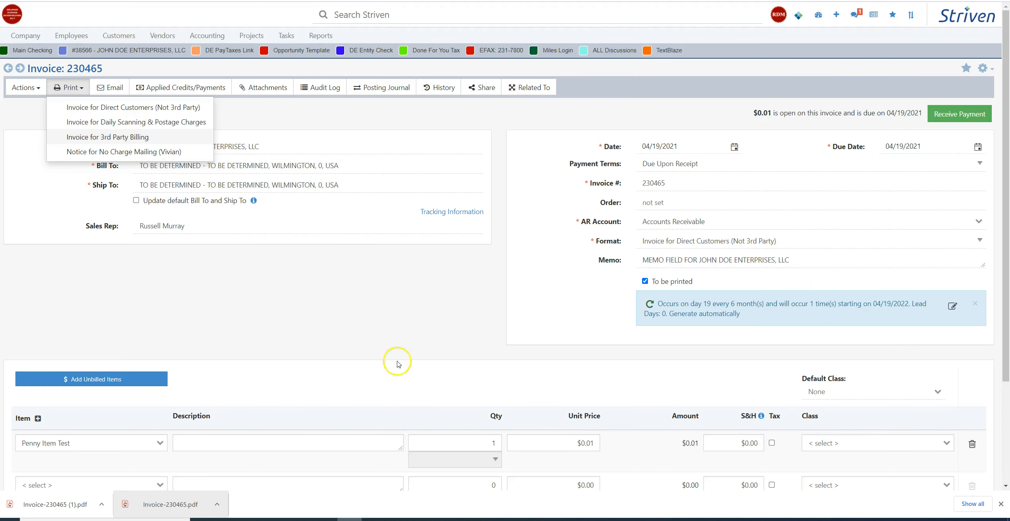
scroll(294, 261, "down", 3)
scroll(294, 266, "up", 1)
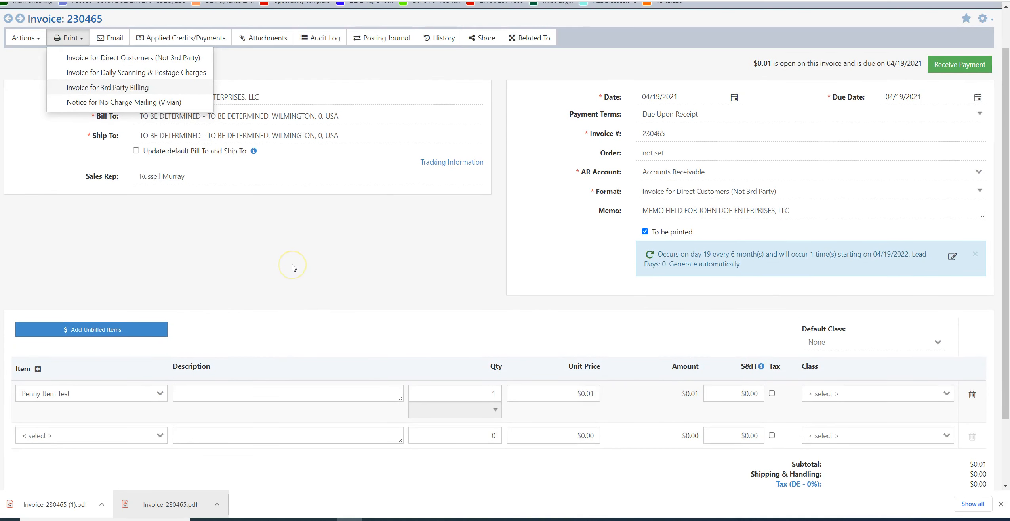
scroll(295, 255, "up", 1)
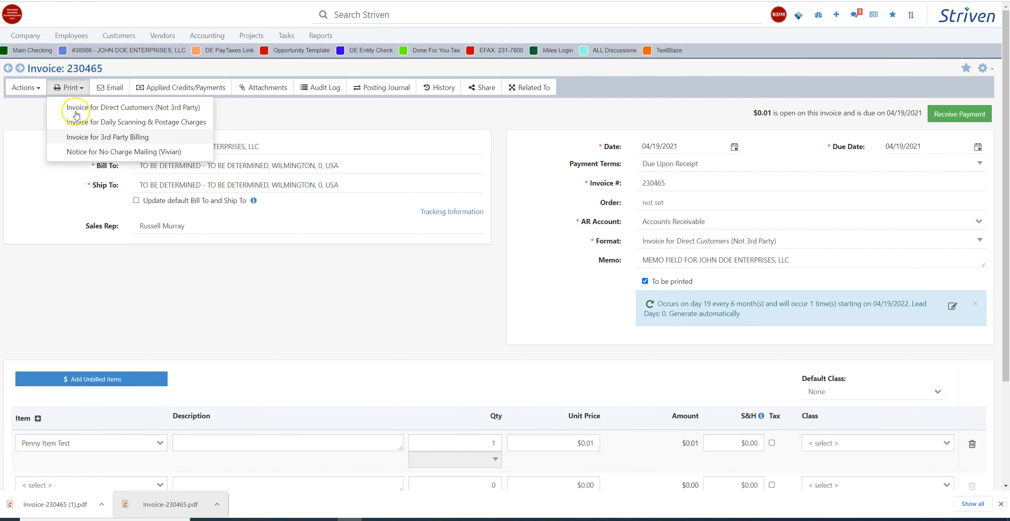
- View the invoice's email composer and its attachments, closing each without changes
left_click(111, 89)
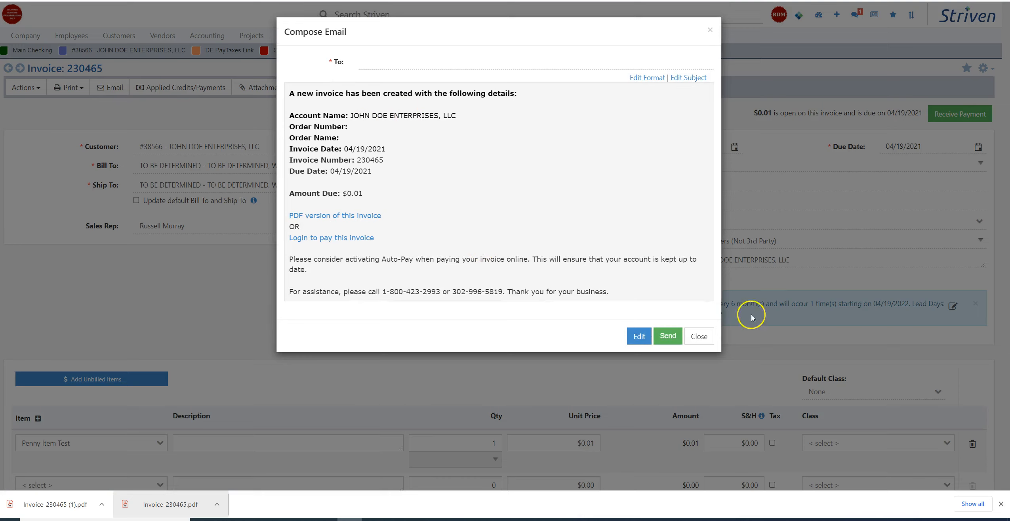
left_click(699, 336)
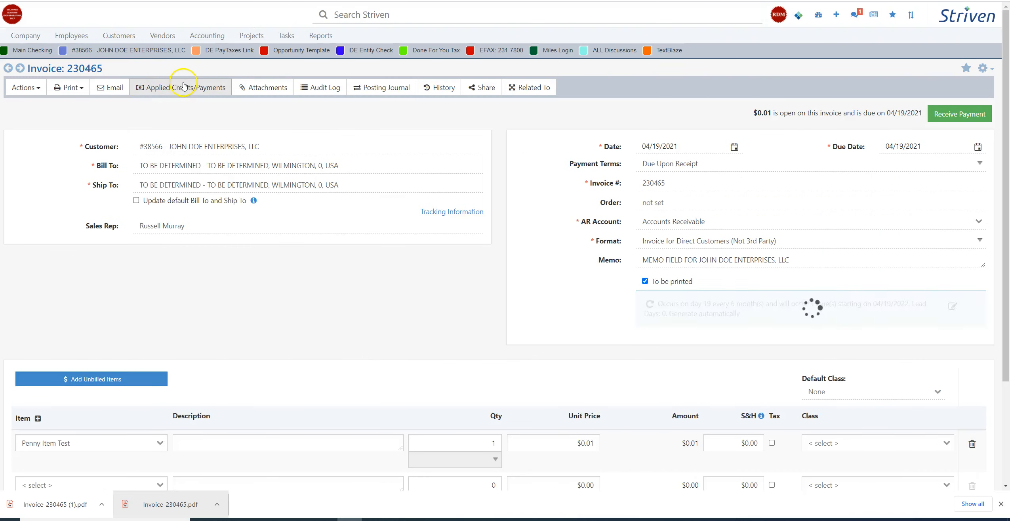
left_click(259, 87)
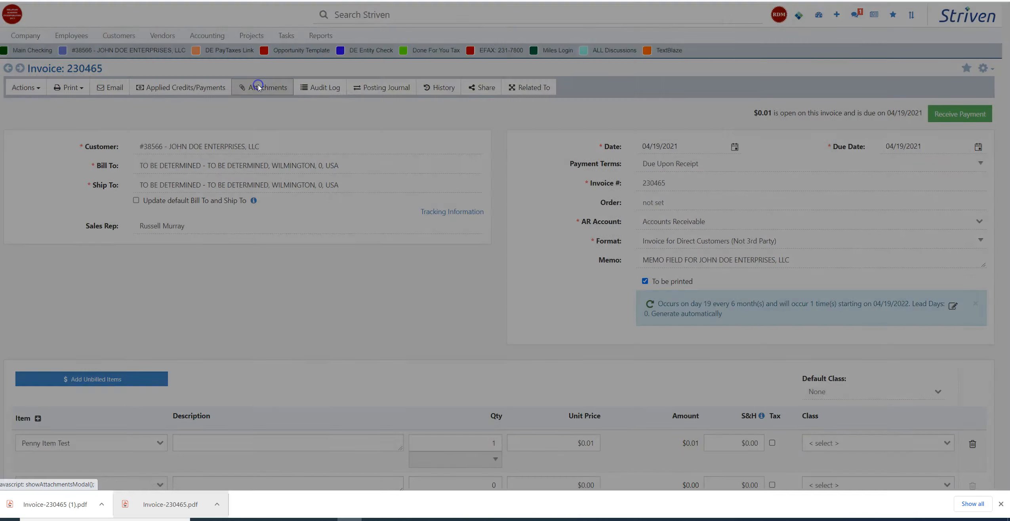
left_click(699, 119)
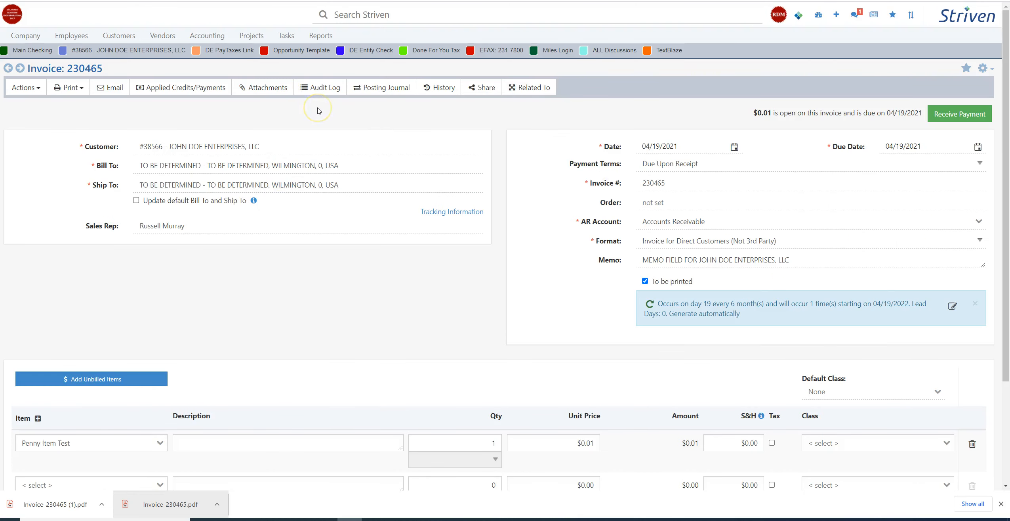
- Check the invoice's audit log and its posting journal, closing each one
left_click(322, 87)
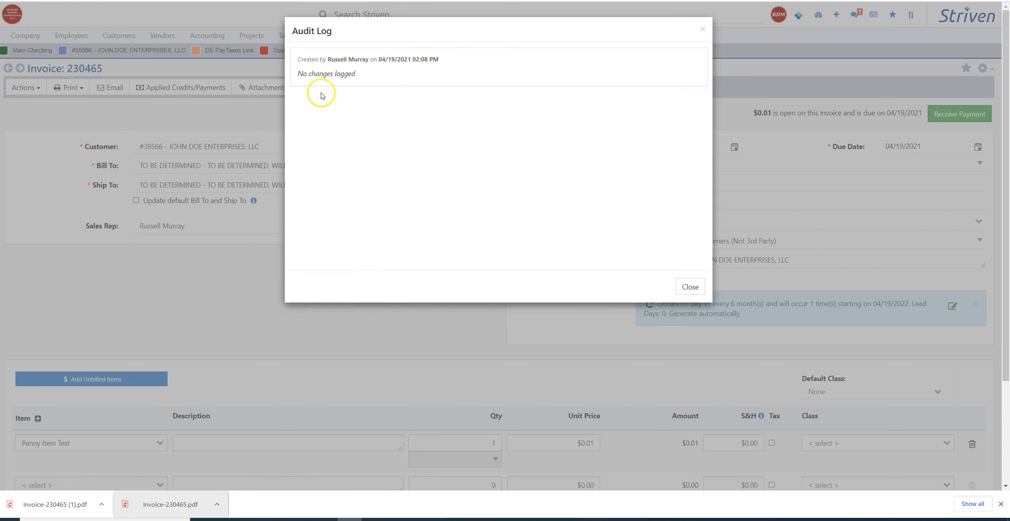
left_click(689, 287)
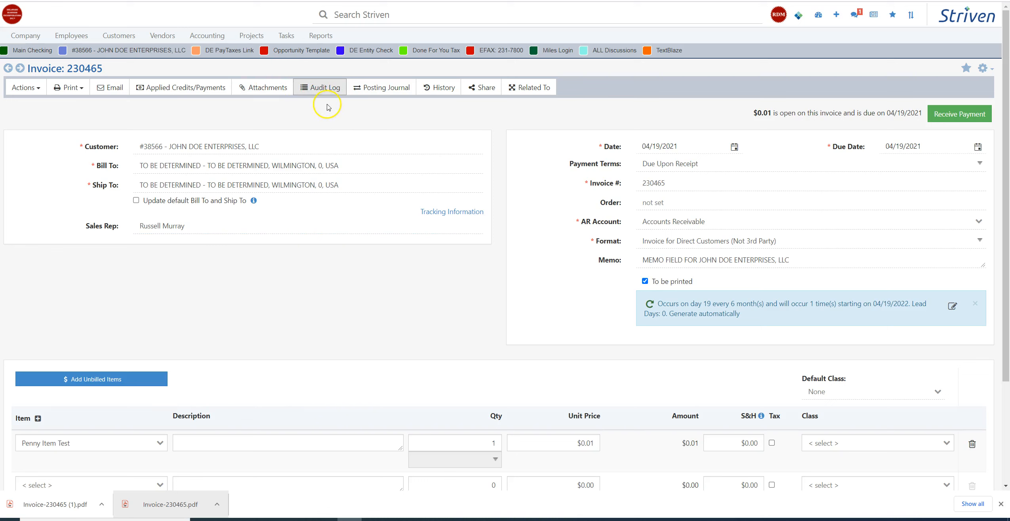
left_click(379, 87)
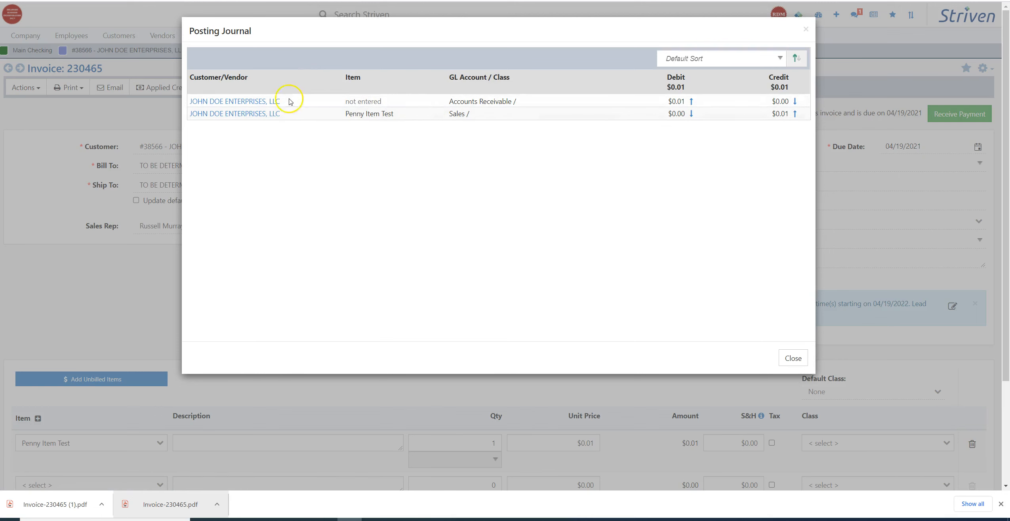
left_click(790, 358)
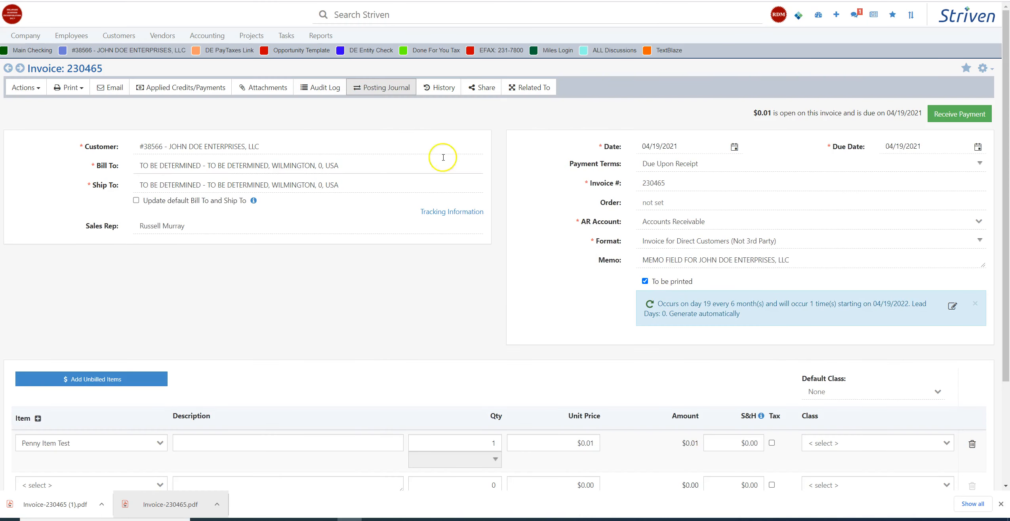
- View the invoice's history snapshot, examine its details, line item and totals, and return to the invoice
left_click(445, 87)
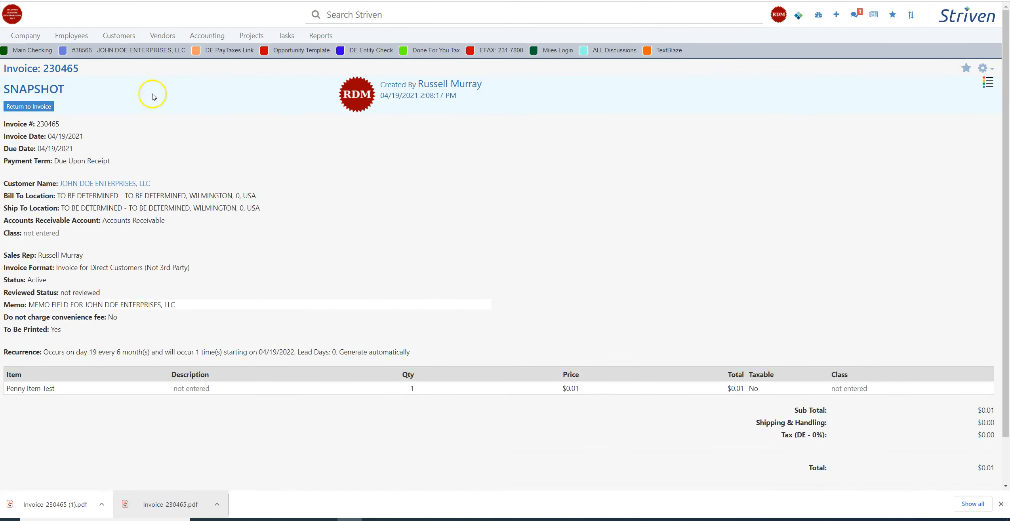
scroll(325, 134, "down", 1)
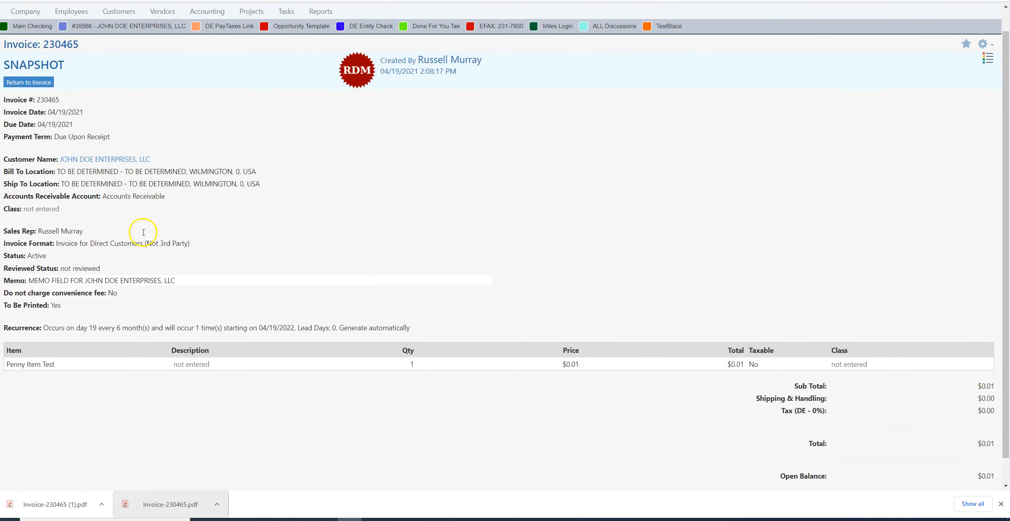
scroll(144, 237, "up", 1)
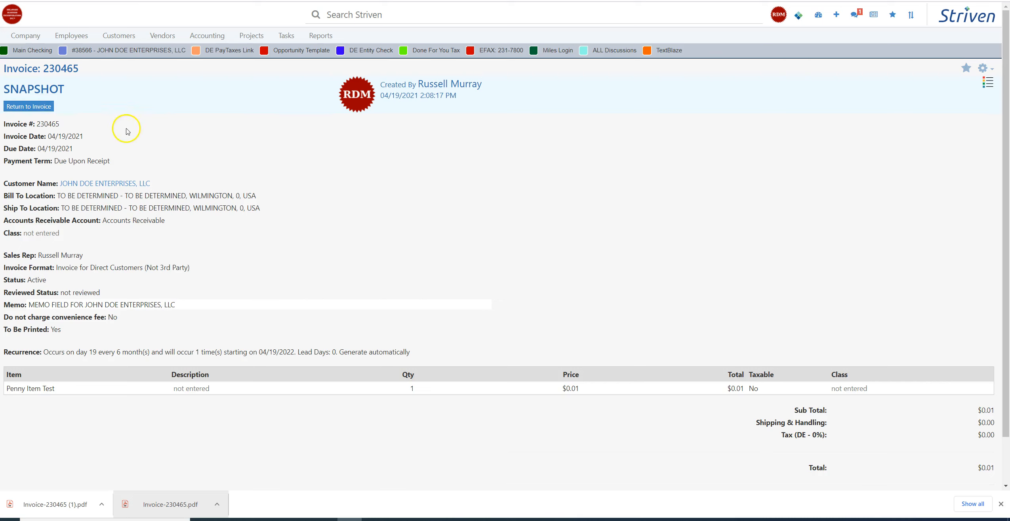
left_click(35, 106)
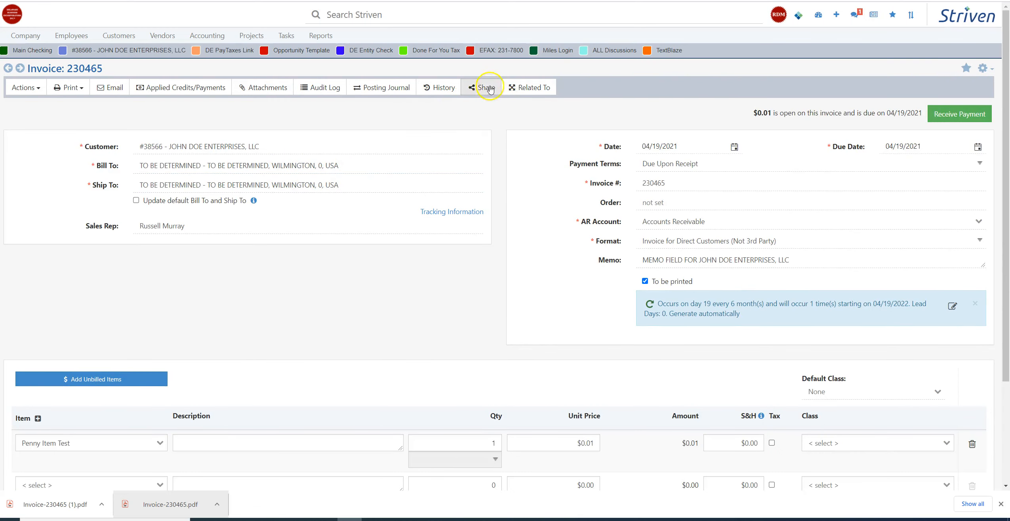
- View the invoice's share link and its related transactions, closing each one
left_click(482, 87)
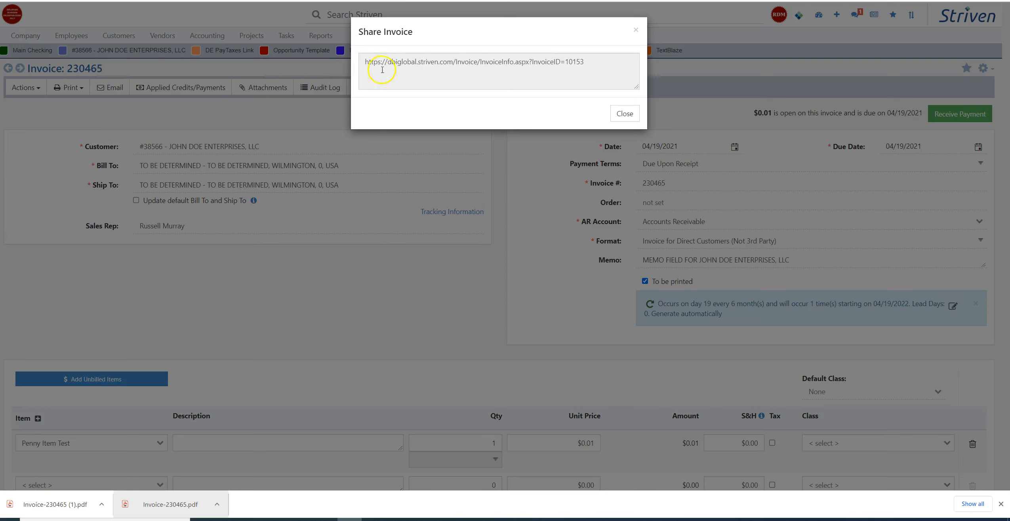
left_click(616, 112)
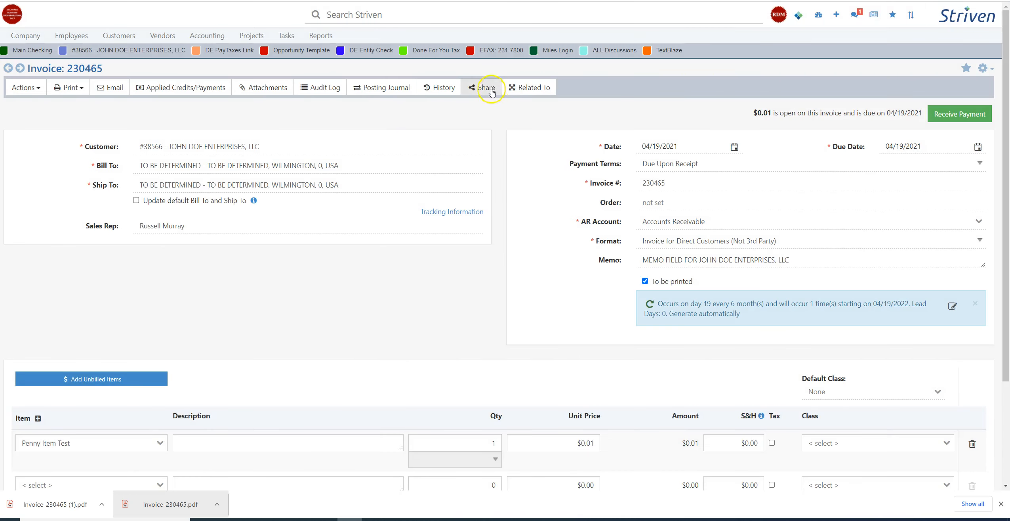
left_click(530, 87)
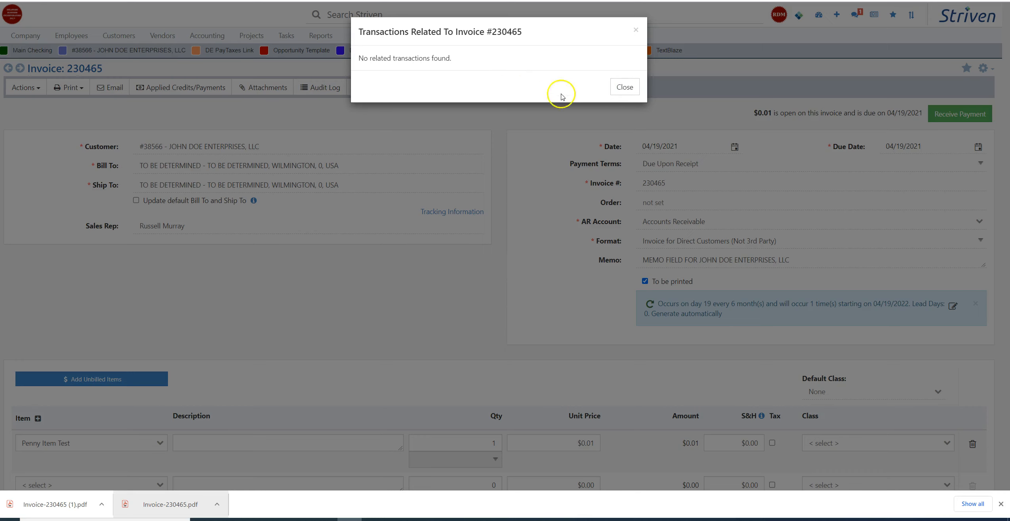
left_click(623, 89)
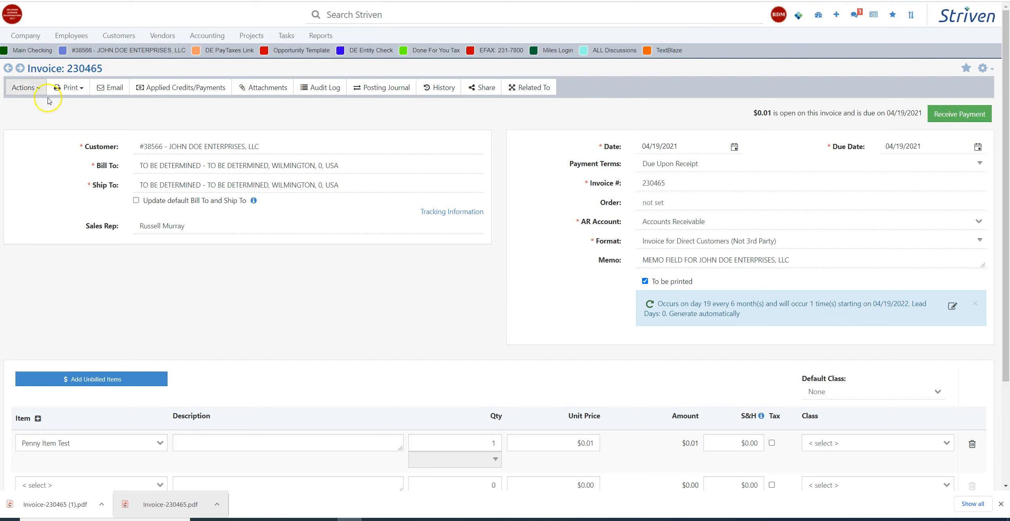
- Void the invoice, confirming the irreversible action, and remove its recurring schedule
left_click(27, 88)
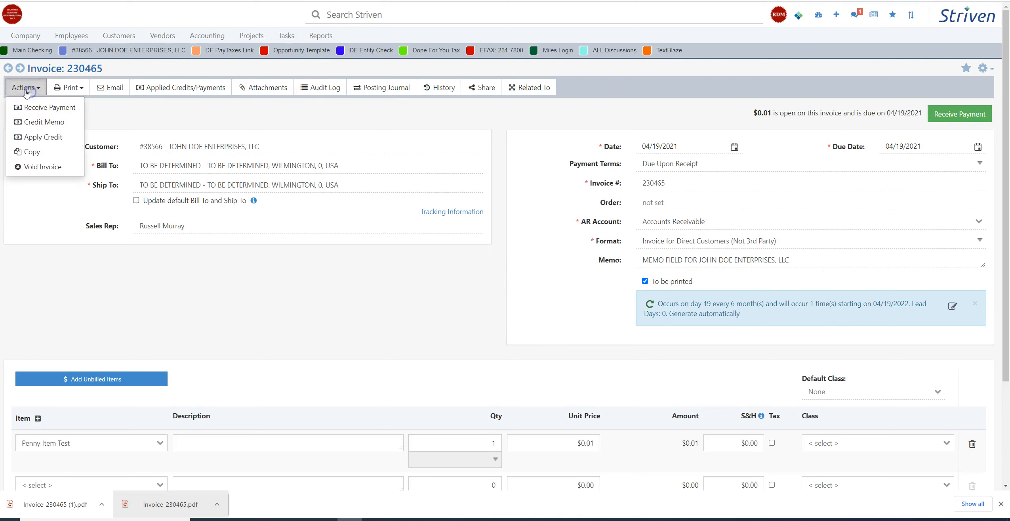
left_click(42, 167)
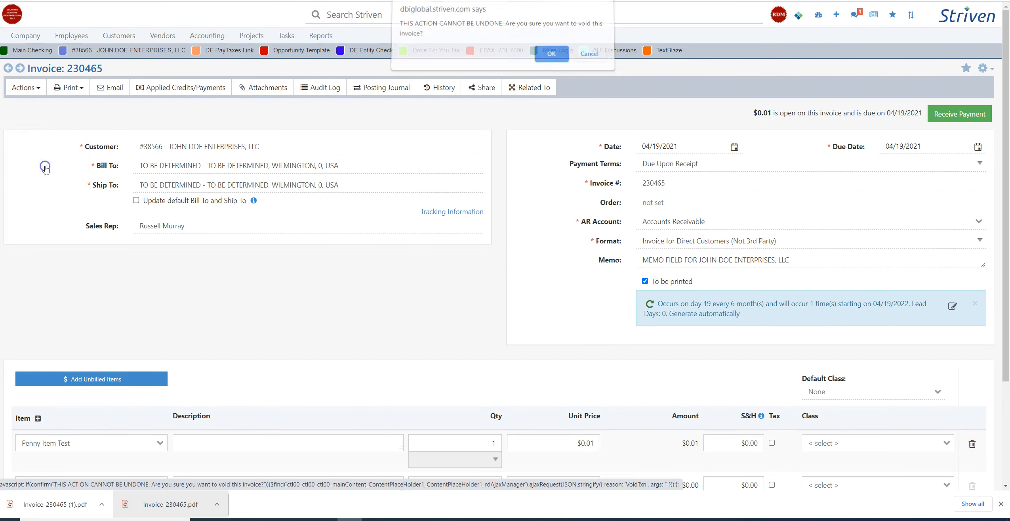
left_click(552, 59)
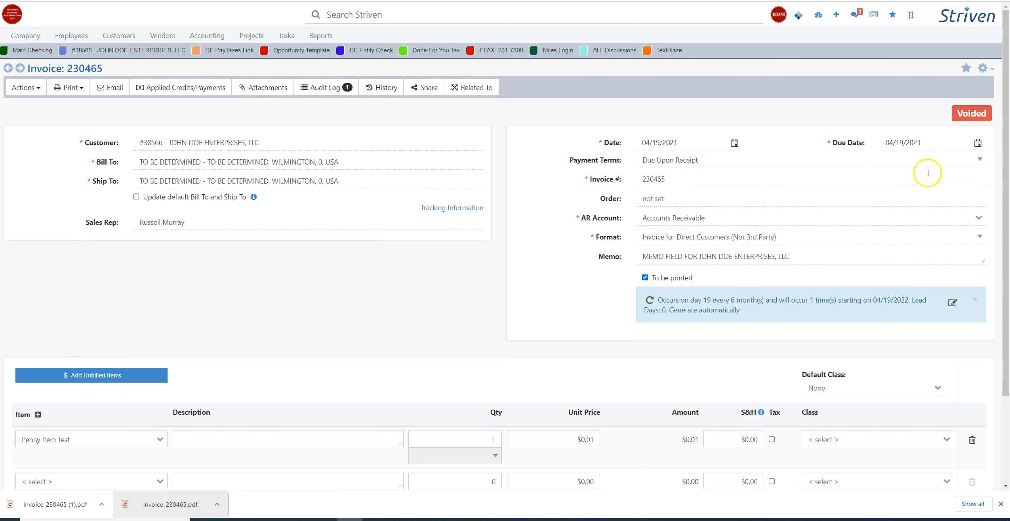
left_click(971, 299)
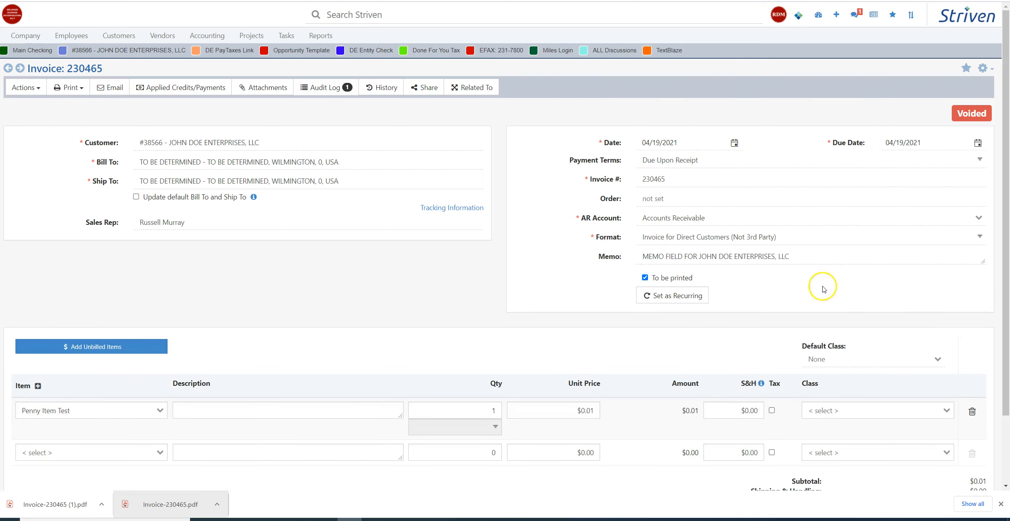
scroll(432, 268, "down", 2)
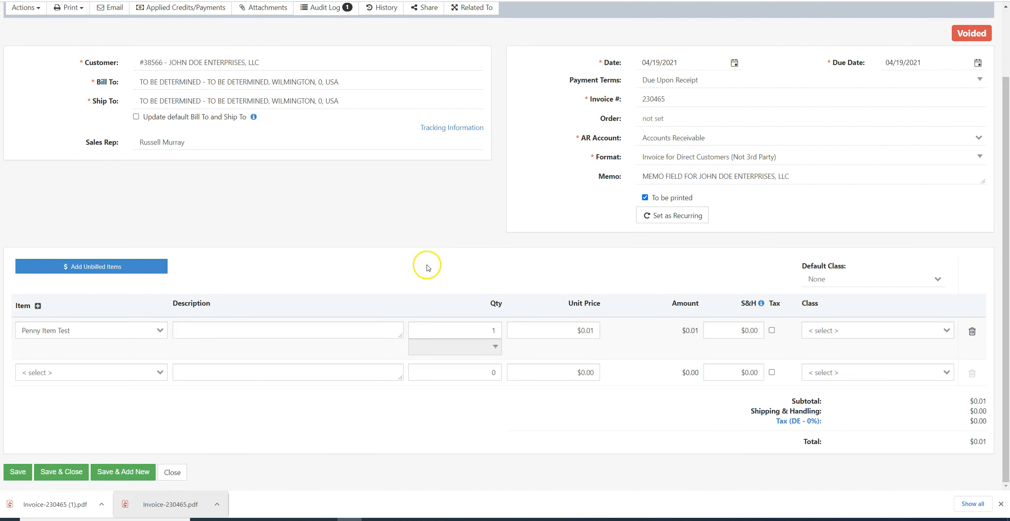
scroll(432, 268, "up", 2)
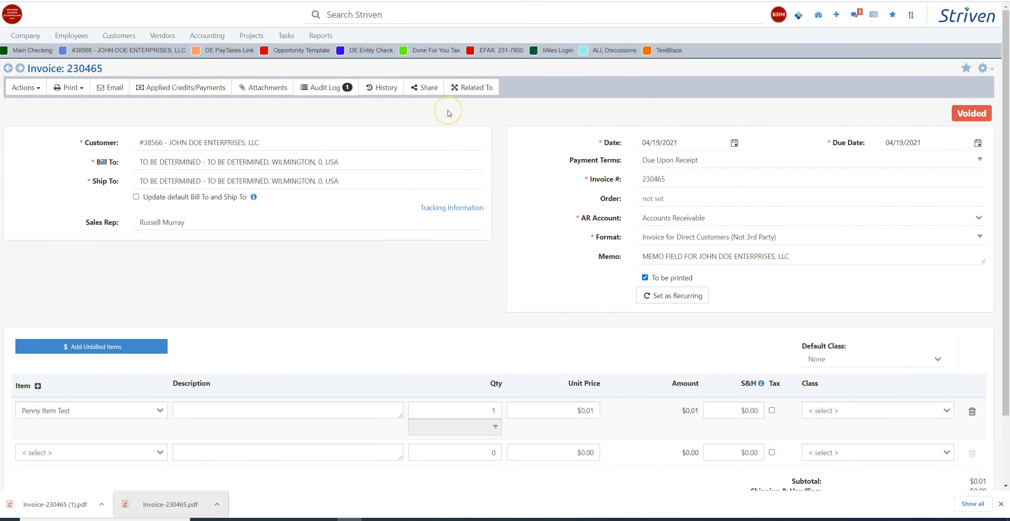
left_click(207, 35)
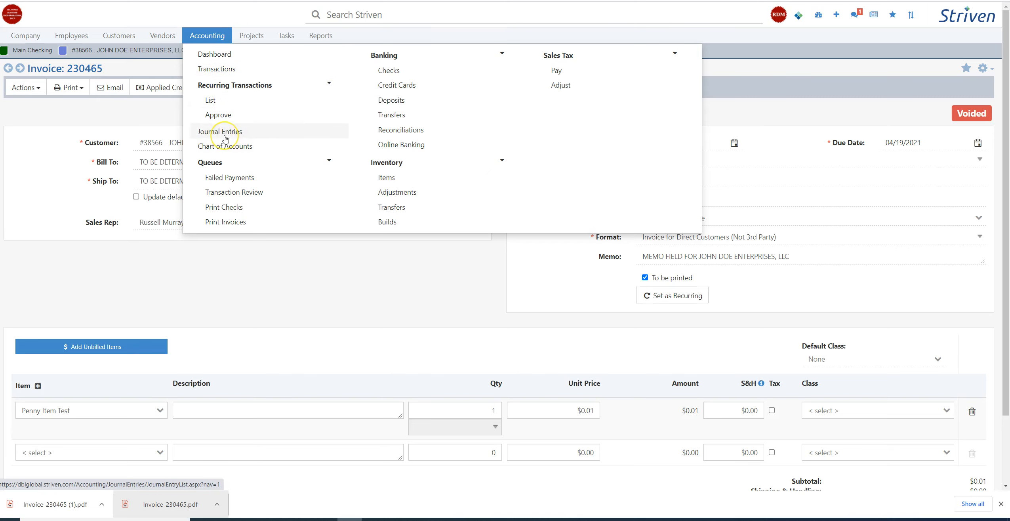
left_click(358, 281)
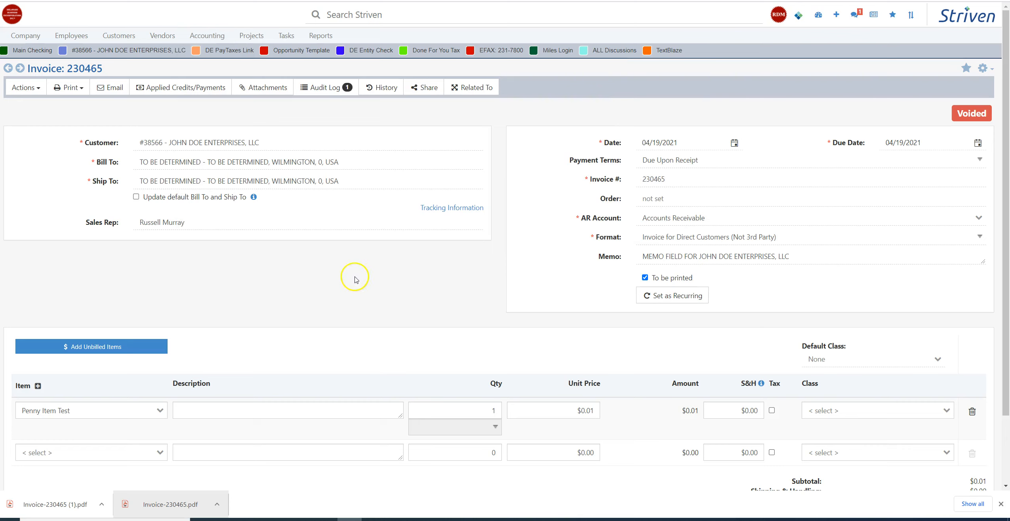